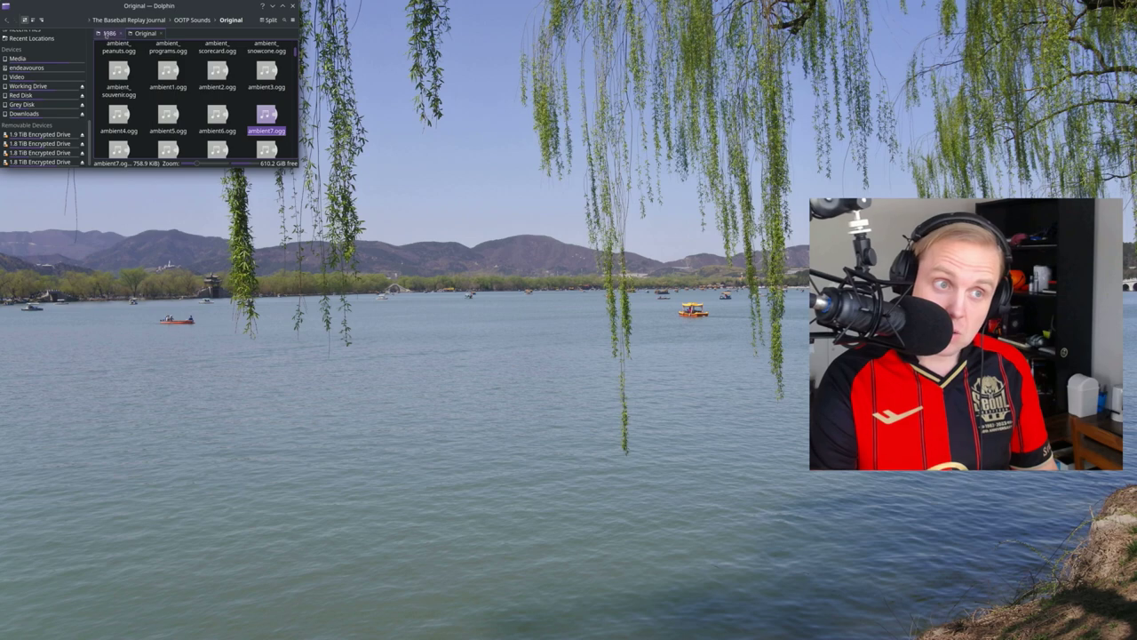
Show the 1986 video folder, bring the Game 2 audio window fully into view, and play the recording from its beginning.
left_click(108, 33)
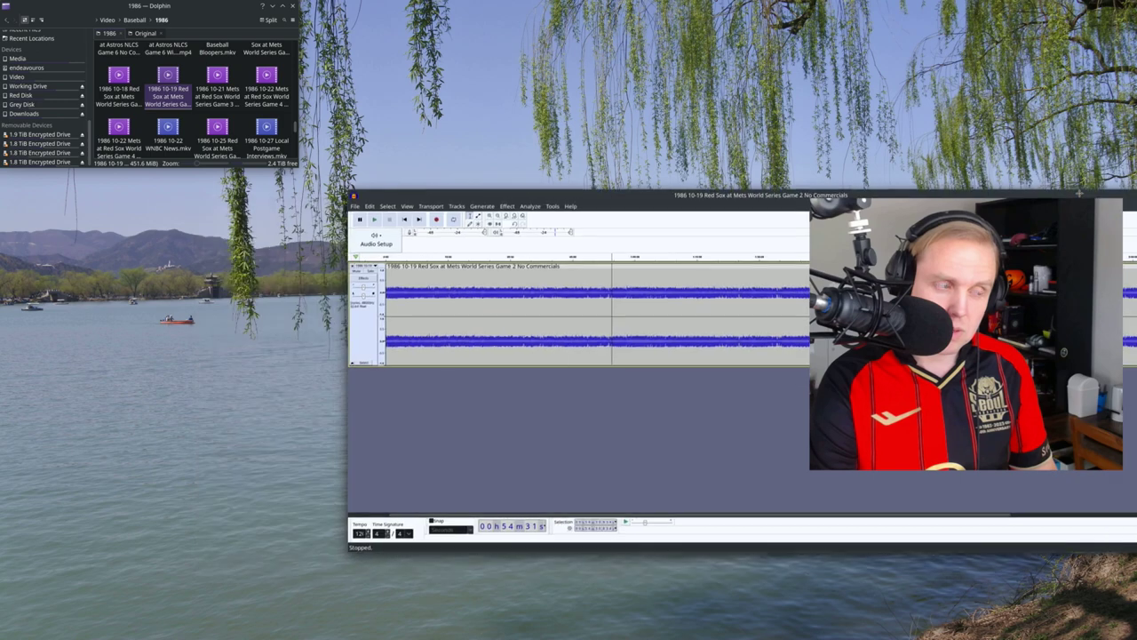
left_click_drag(624, 196, 367, 194)
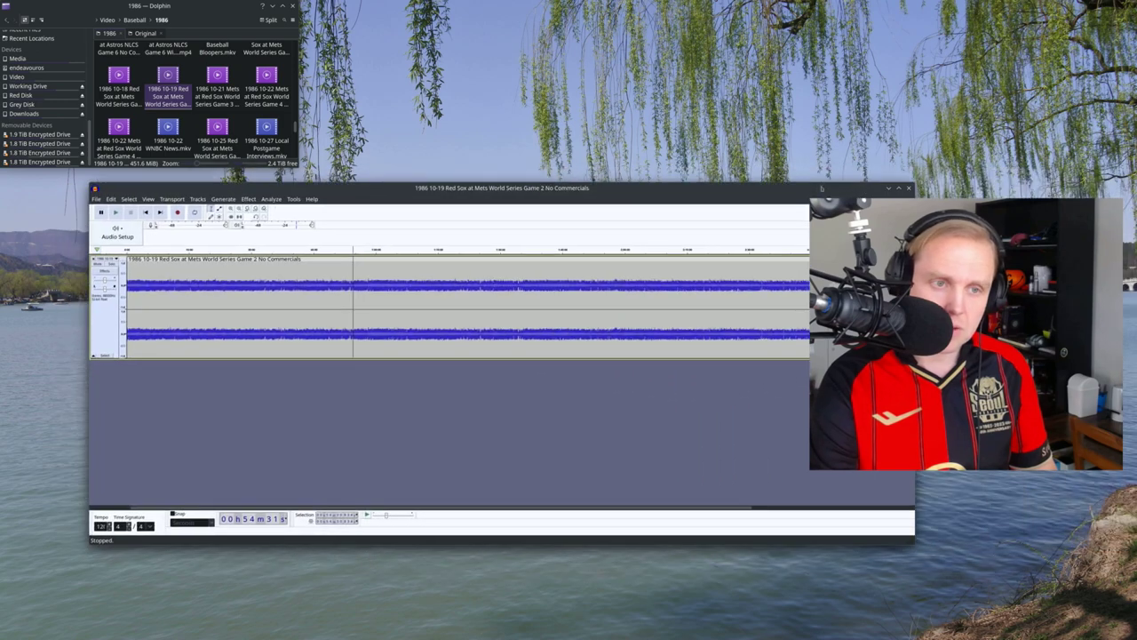
left_click(157, 290)
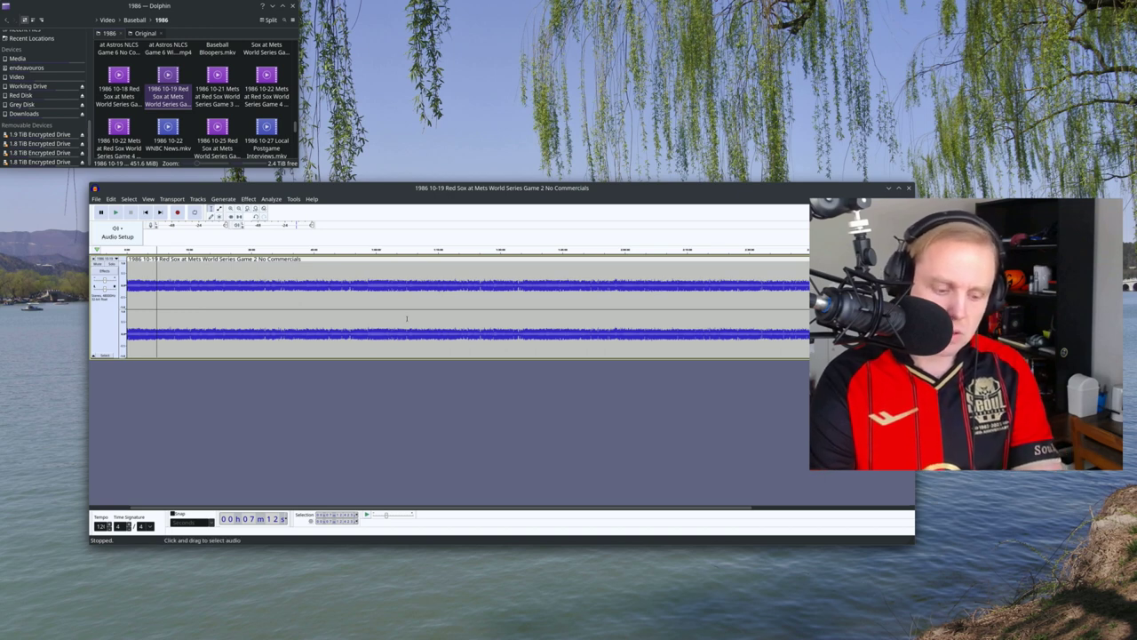
key("Home")
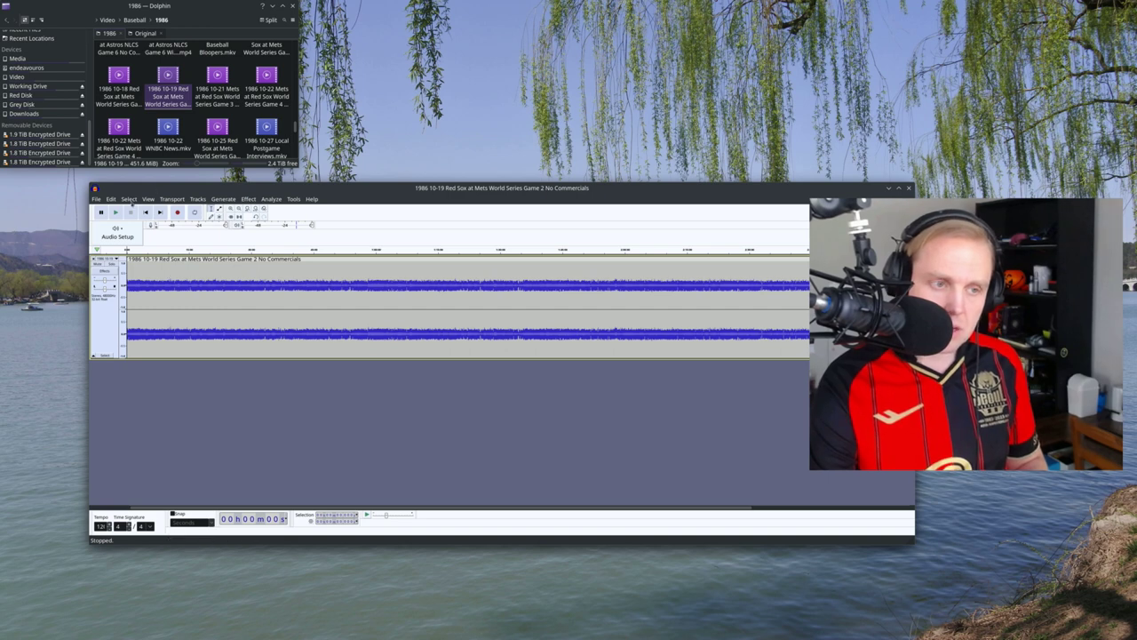
left_click(116, 213)
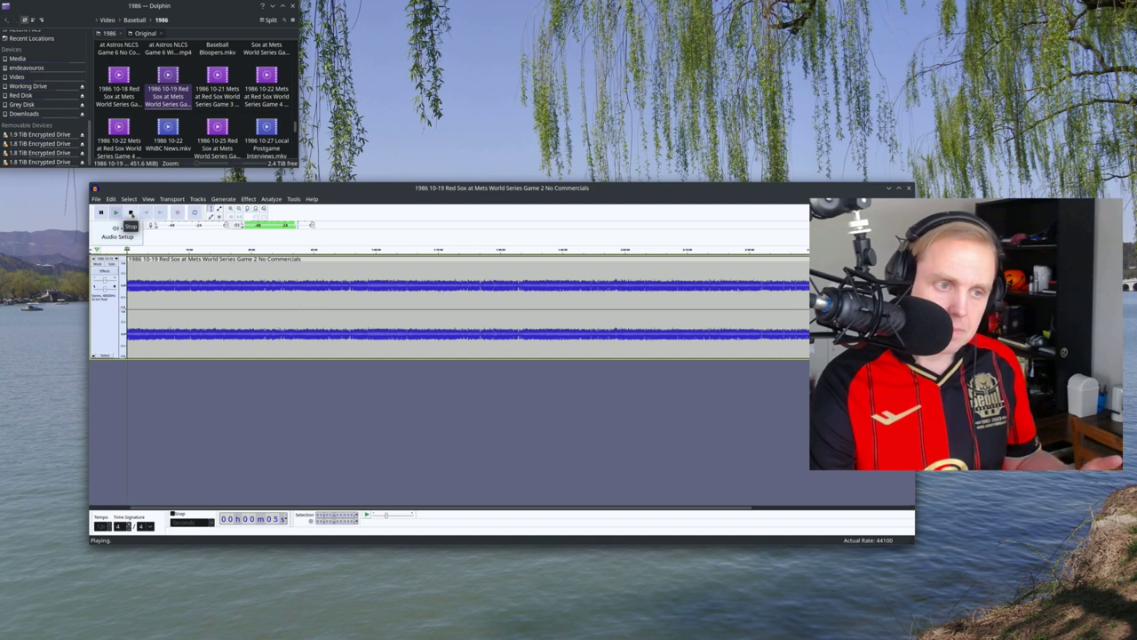
left_click(131, 214)
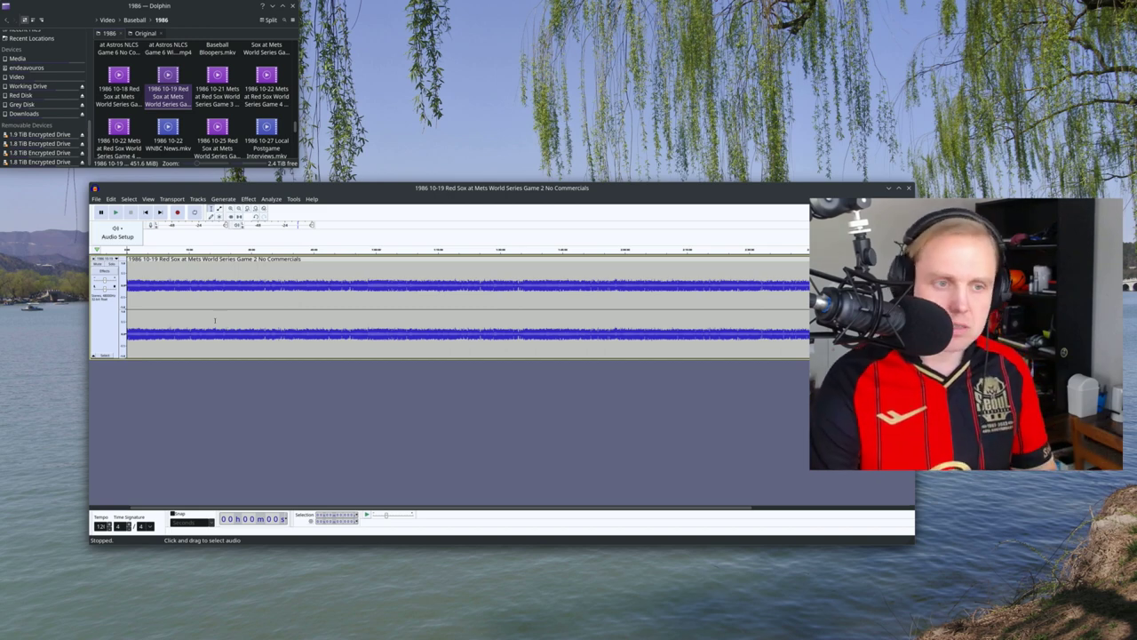
Play the burst of sound starting at 53 min 40 s in the Game 2 recording.
left_click(231, 209)
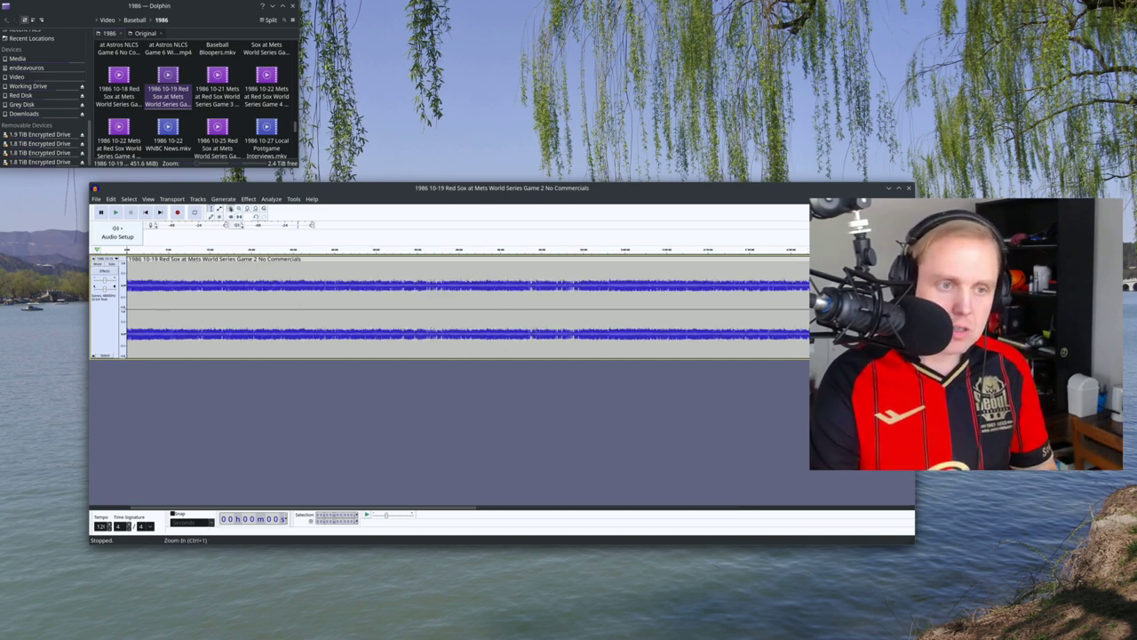
left_click(231, 210)
left_click(231, 210)
left_click(231, 210)
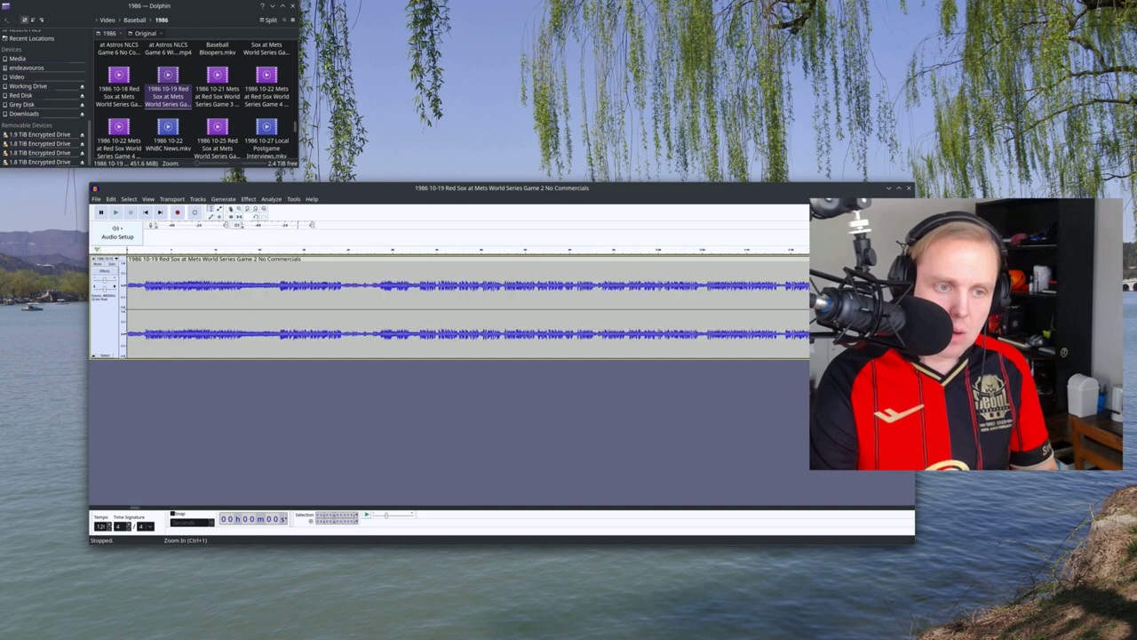
left_click(231, 209)
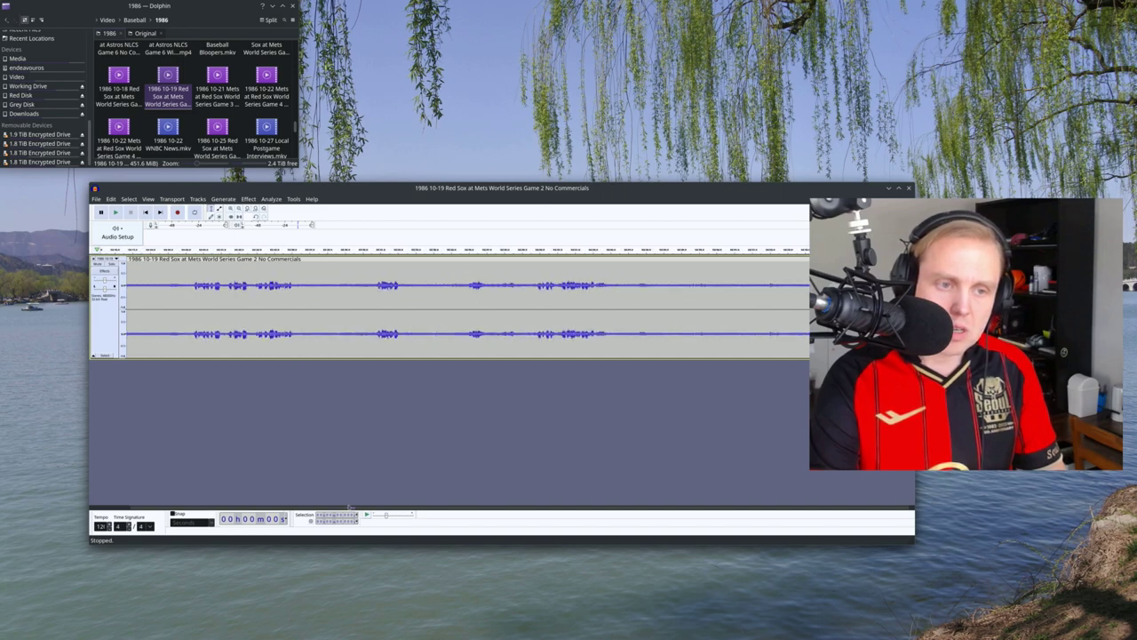
left_click(537, 283)
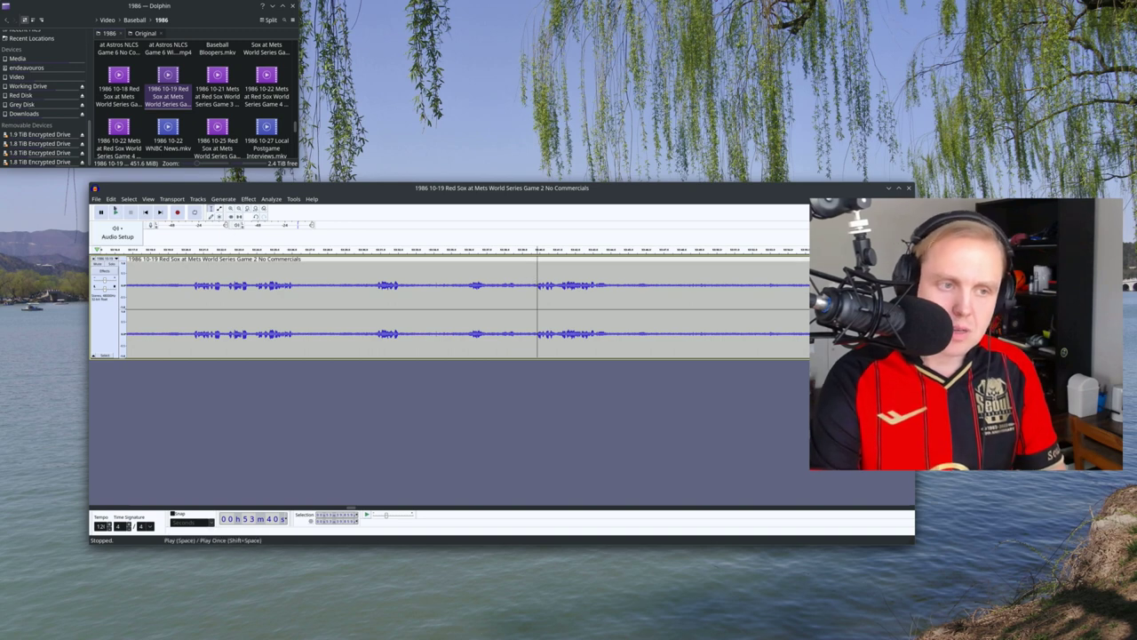
left_click(115, 212)
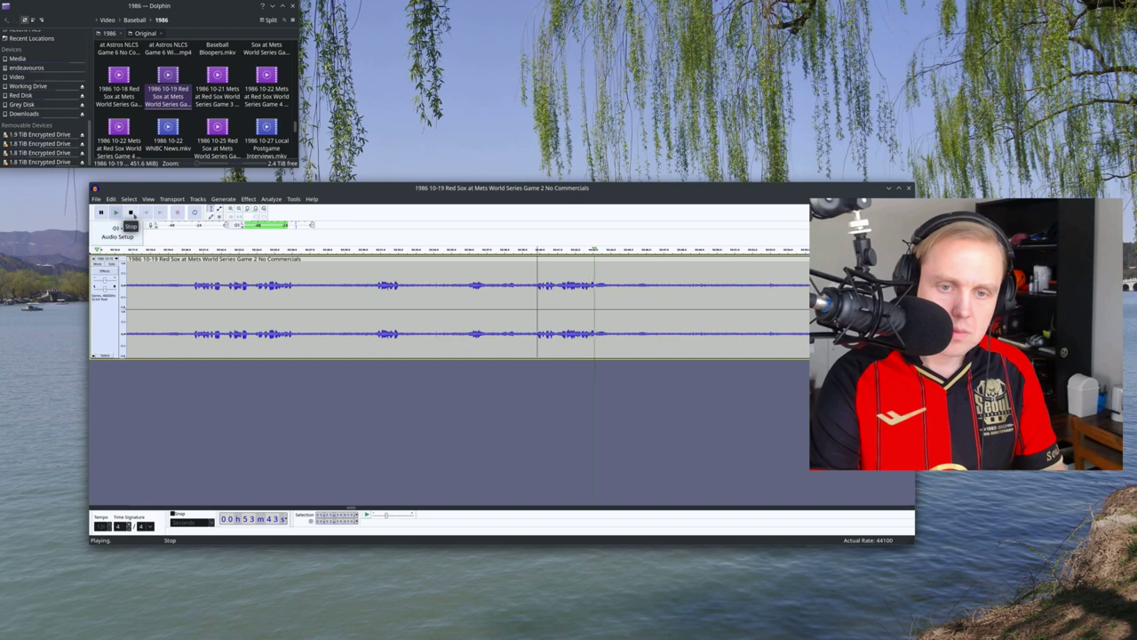
left_click(130, 213)
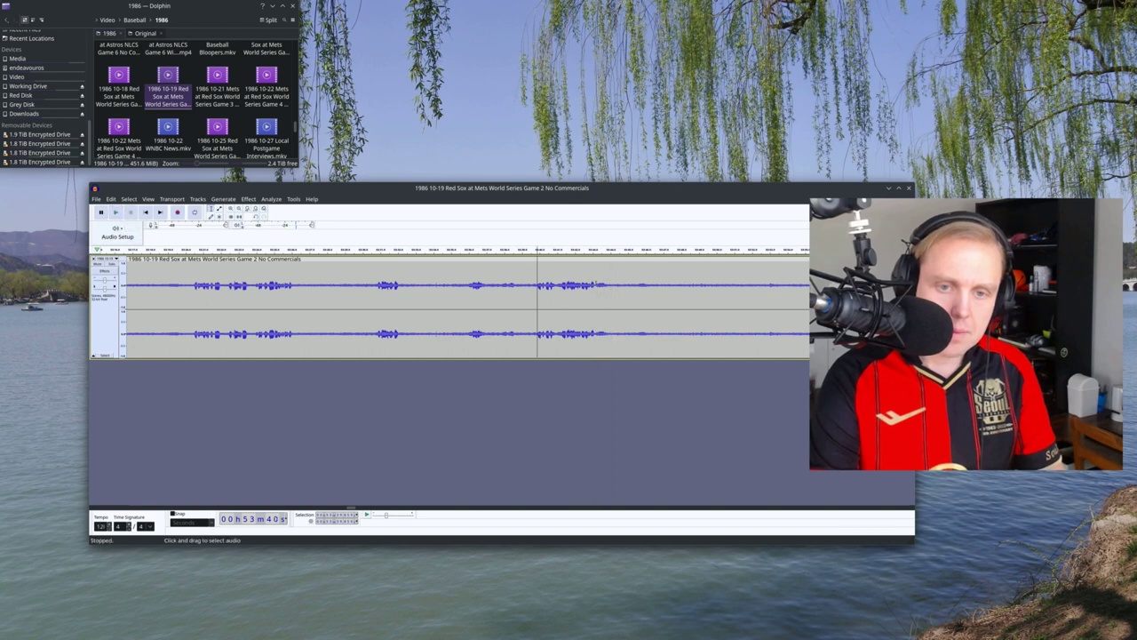
Play the recording from 53 min 43 s, where the quiet stretch after the louder burst begins.
left_click(595, 284)
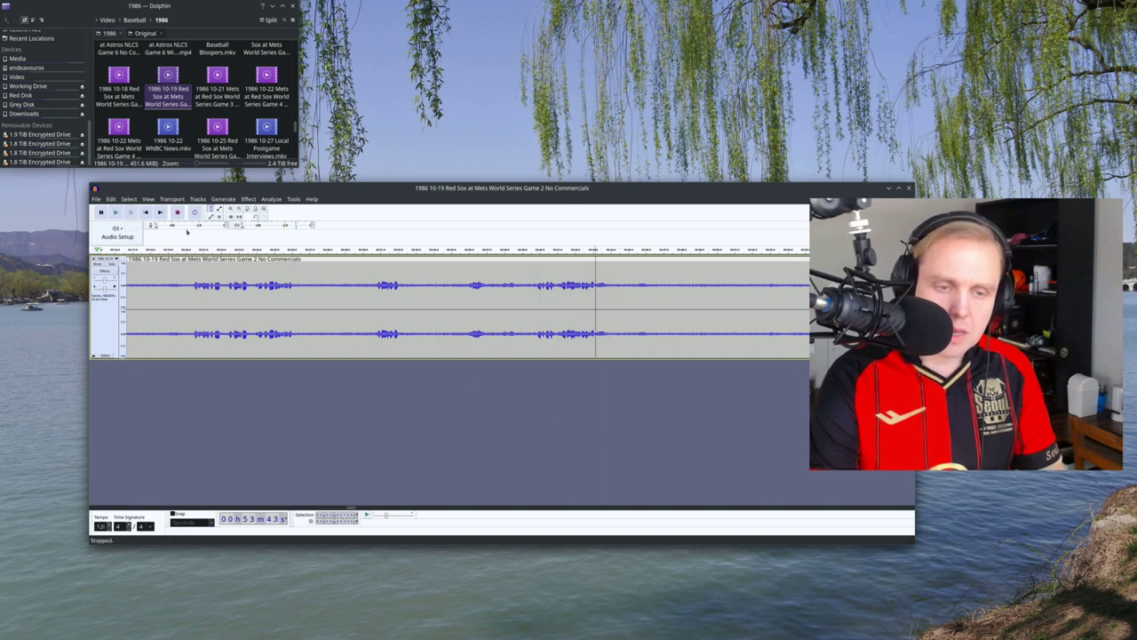
left_click(114, 213)
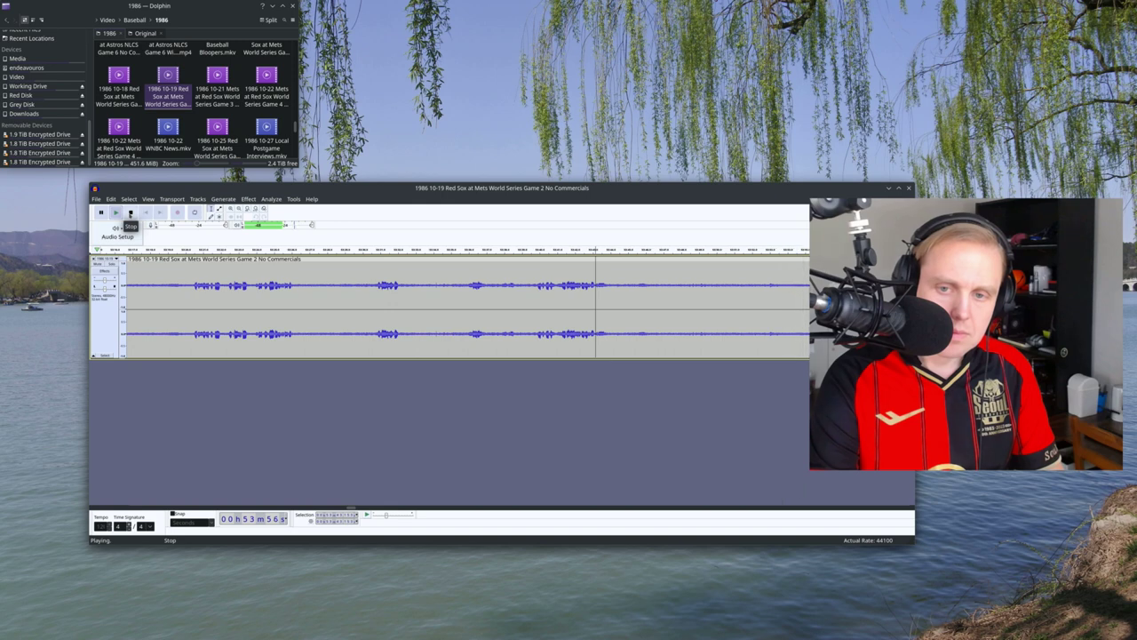
left_click(130, 213)
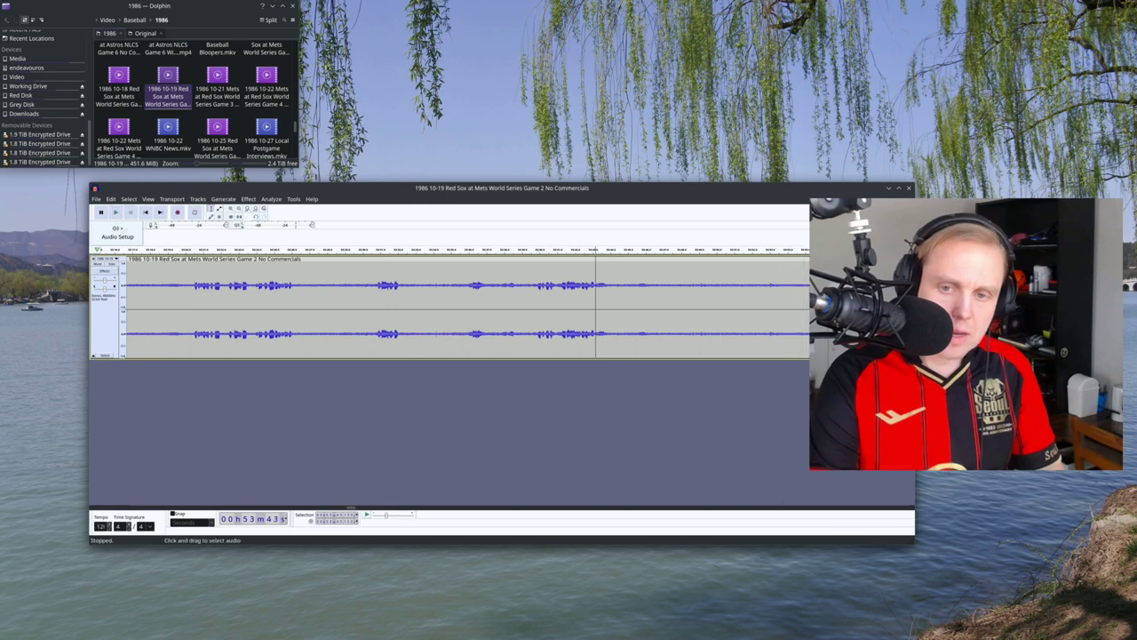
Select the quiet stretch from 53 min 43 s up to just before the next loud burst, and play it.
left_click_drag(596, 273, 827, 273)
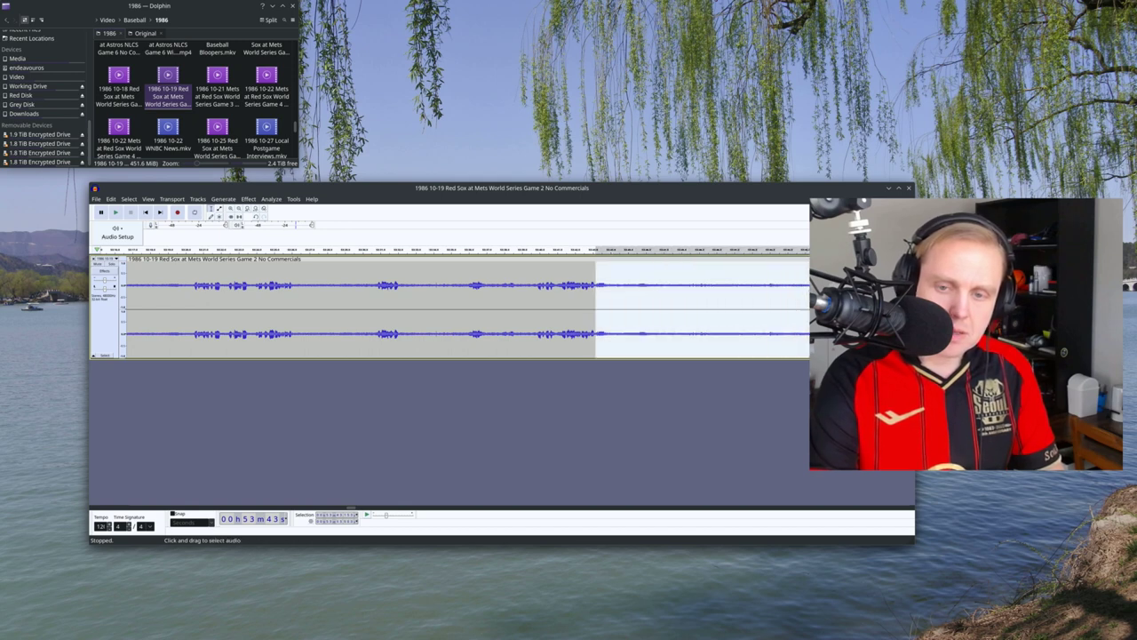
left_click_drag(479, 190, 423, 189)
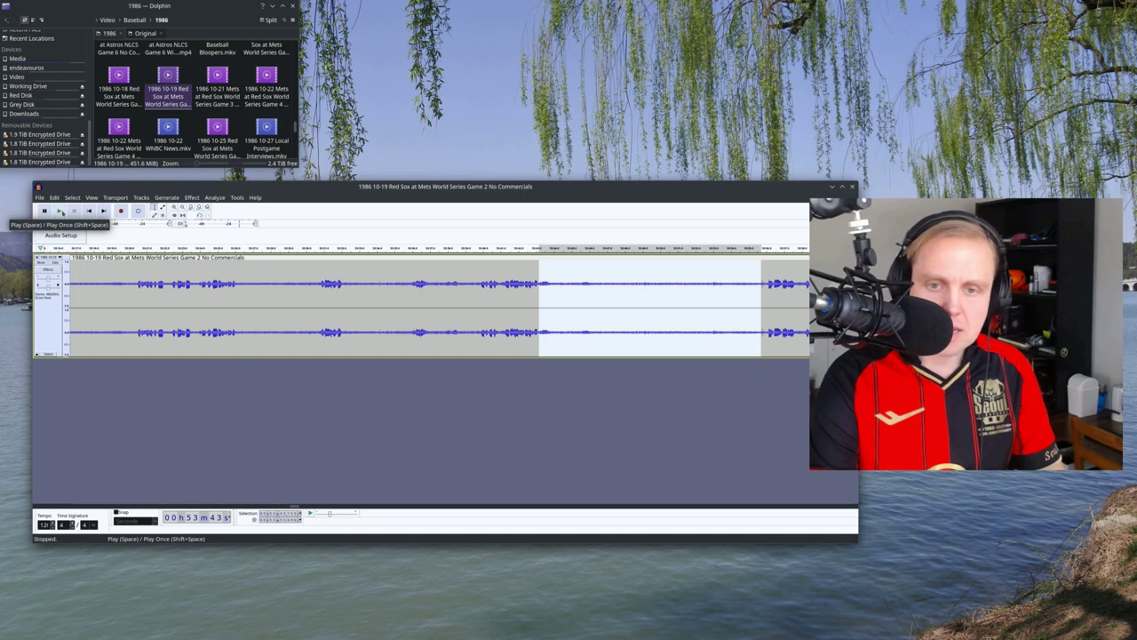
left_click(60, 211)
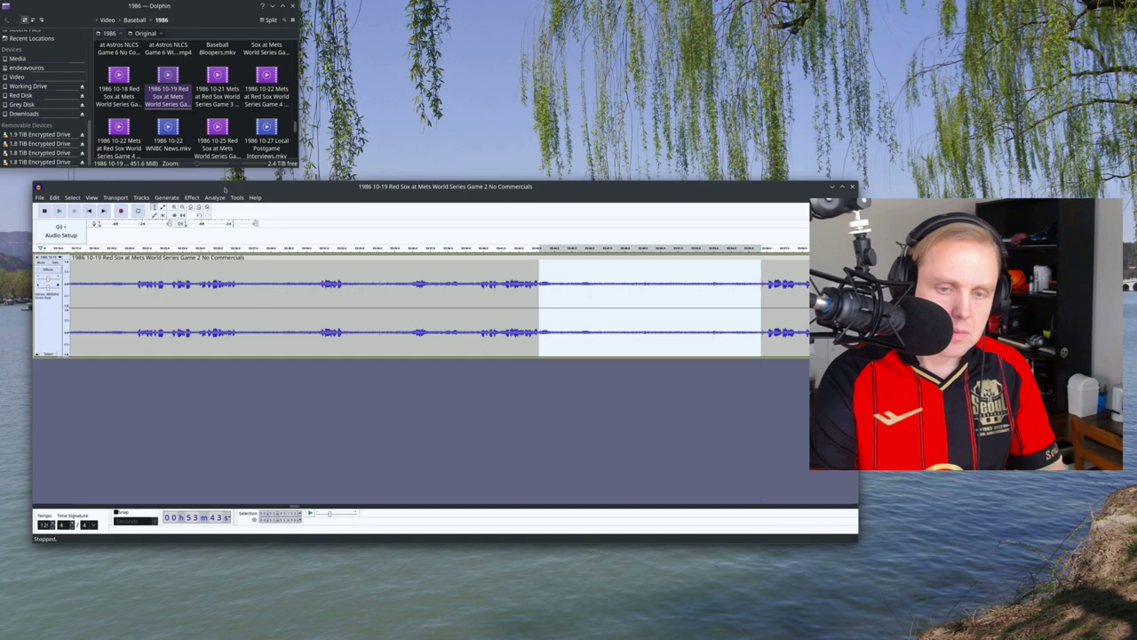
Set up an audio export of the current selection as Ogg Vorbis, and cancel it without exporting.
left_click(46, 197)
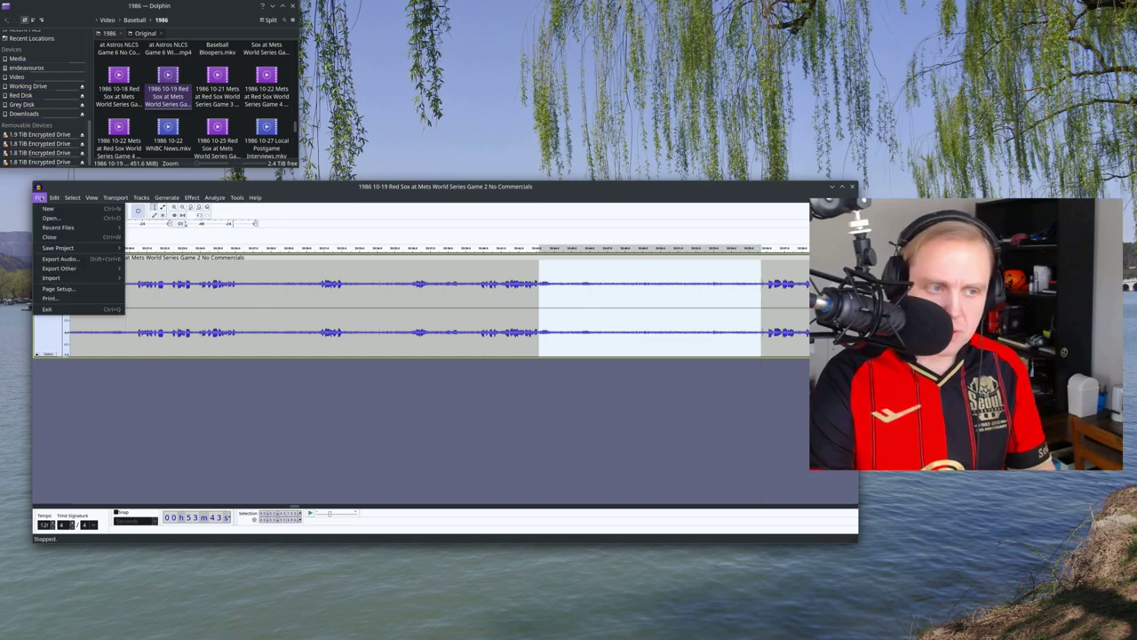
left_click(80, 260)
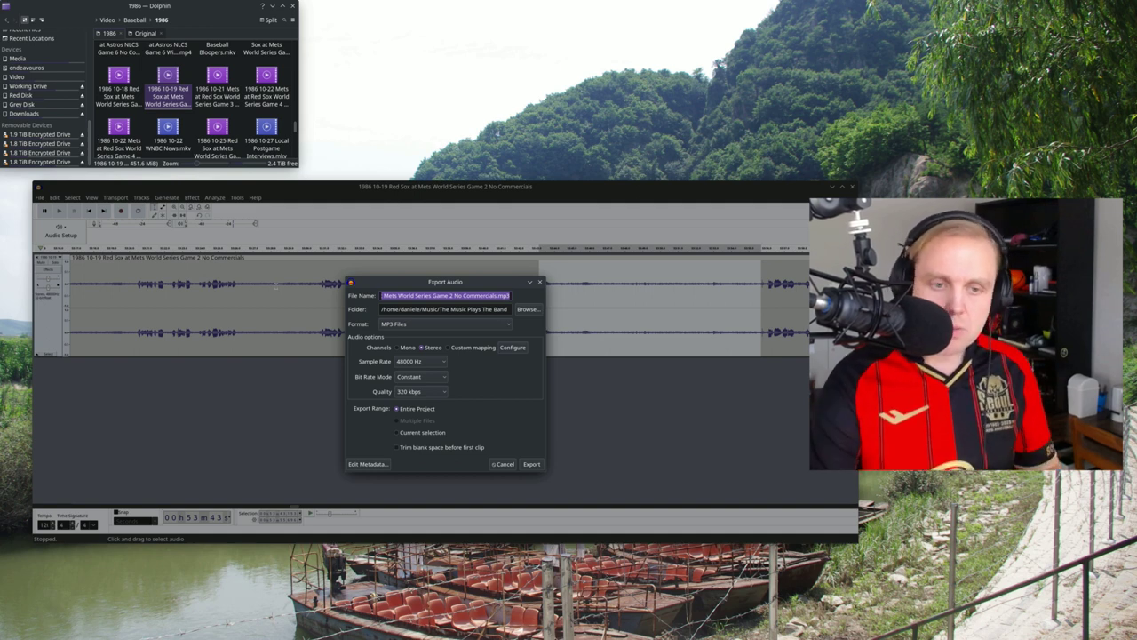
left_click(478, 324)
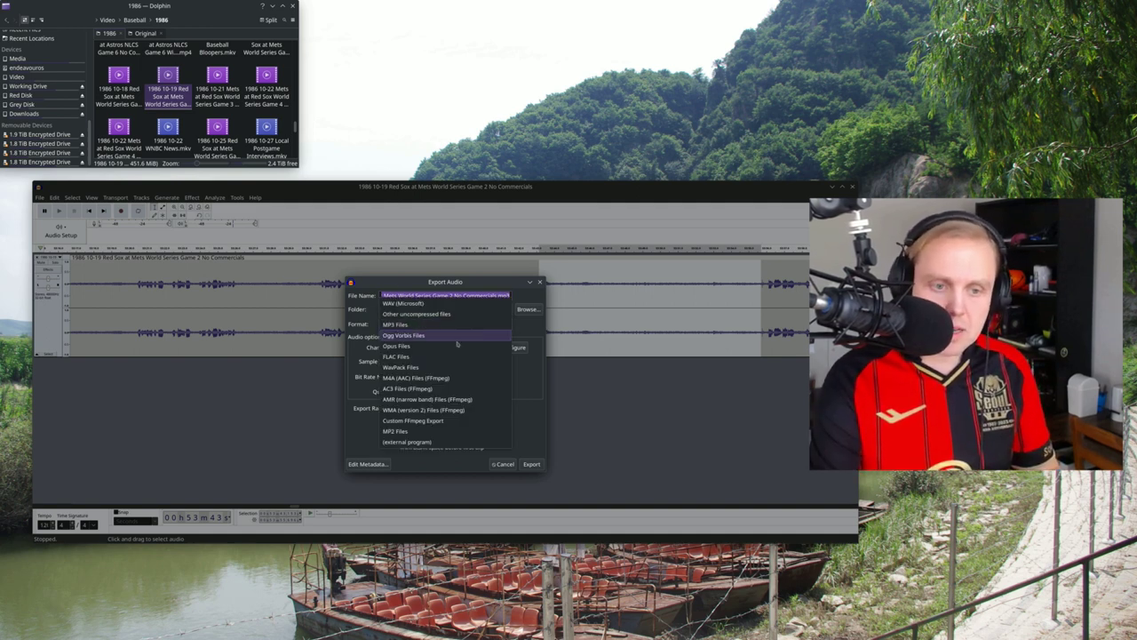
left_click(447, 346)
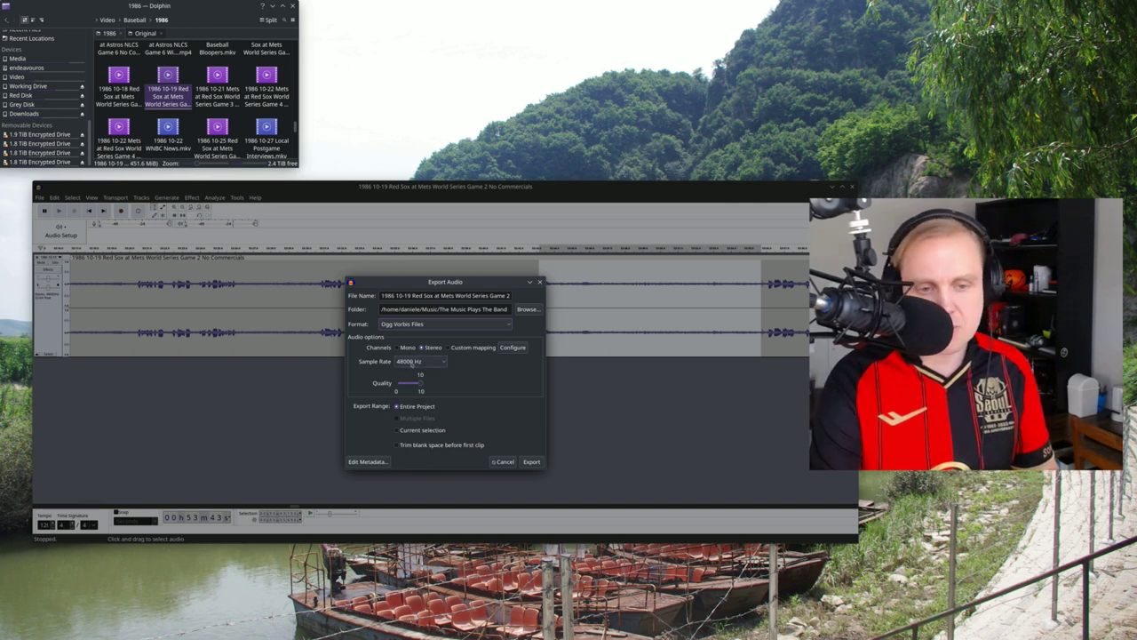
left_click(411, 430)
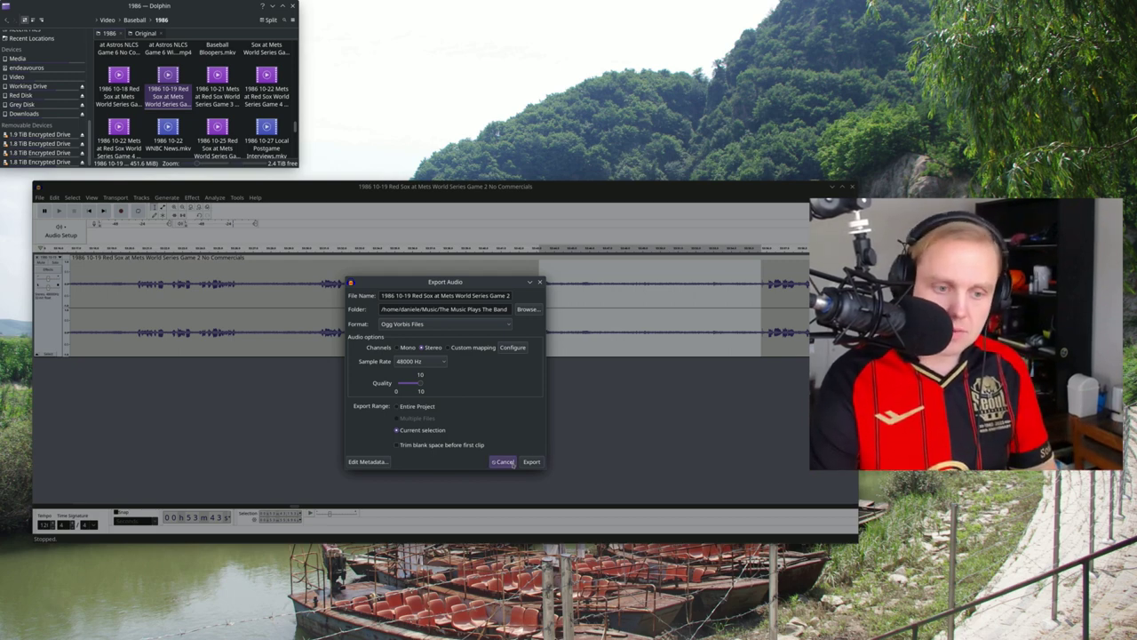
left_click(503, 462)
Select a very short clip at 53 min 56 s, just before the next loud burst, and play it.
left_click(781, 313)
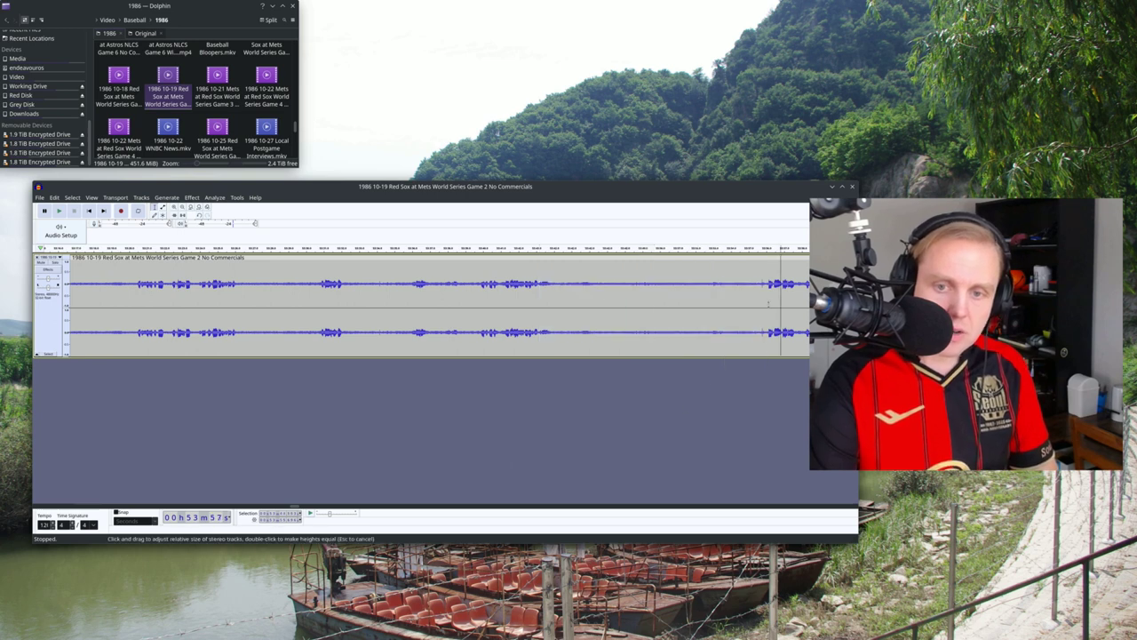
left_click_drag(760, 277, 766, 277)
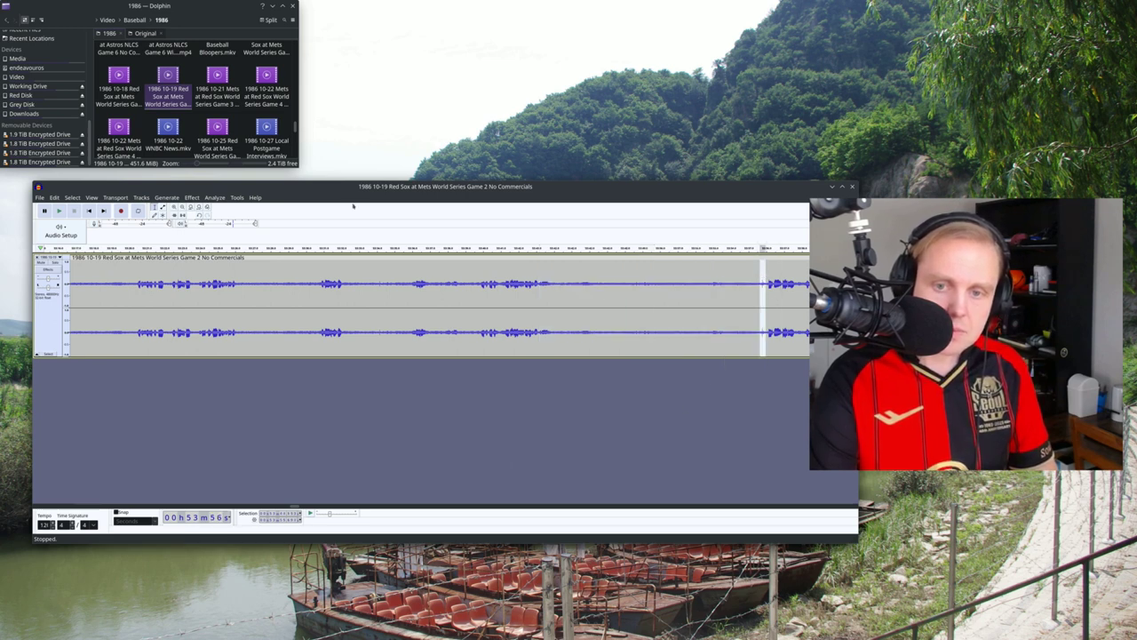
left_click(58, 210)
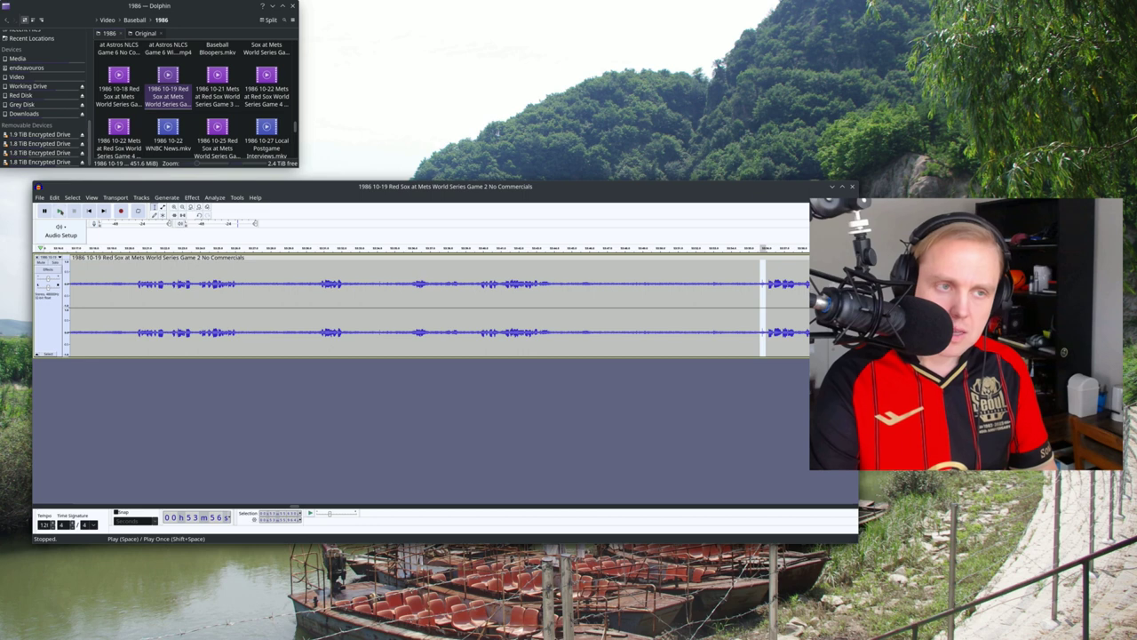
Find hit_normal1.ogg in the Original OOTP Sounds folder, play it in VLC media player, and close the player.
left_click(148, 33)
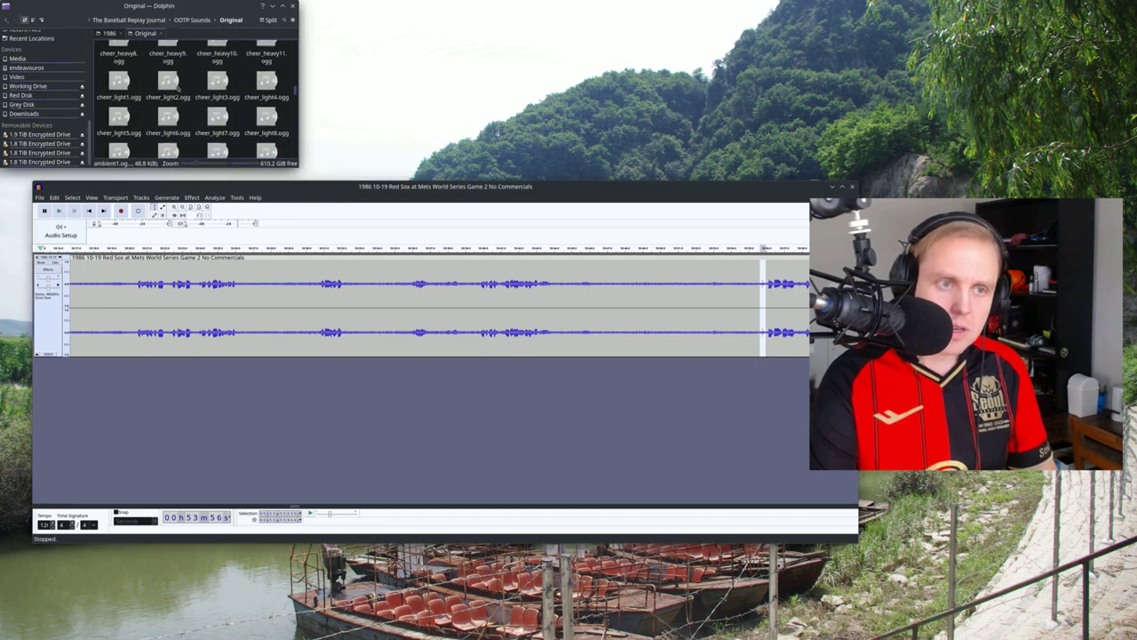
scroll(183, 91, "up", 5)
scroll(184, 92, "down", 8)
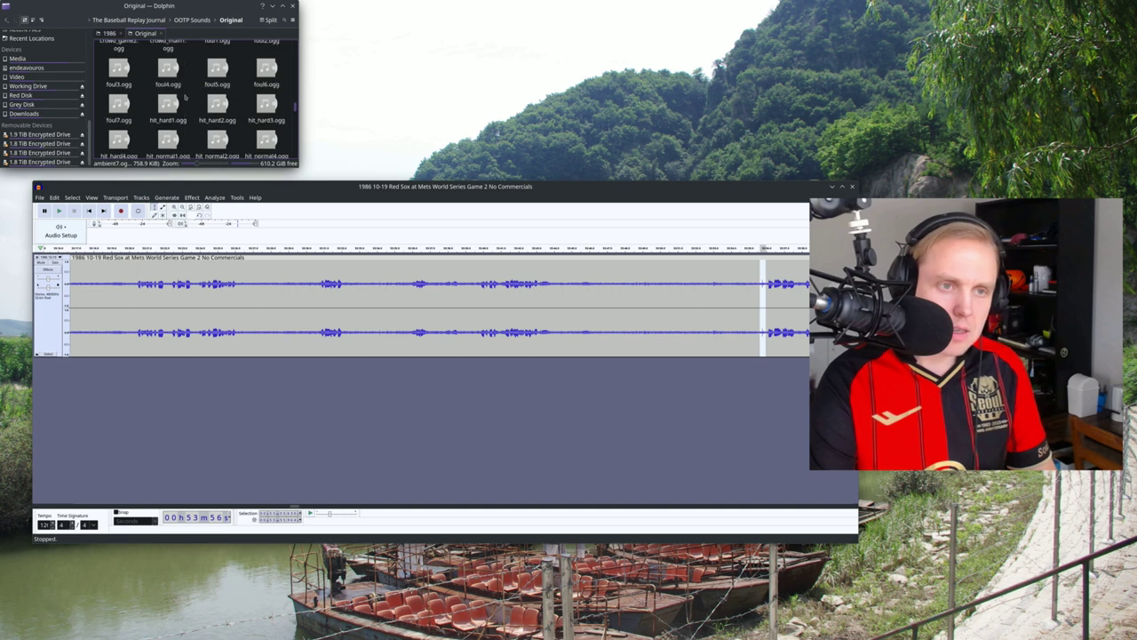
scroll(200, 88, "up", 1)
scroll(201, 88, "down", 1)
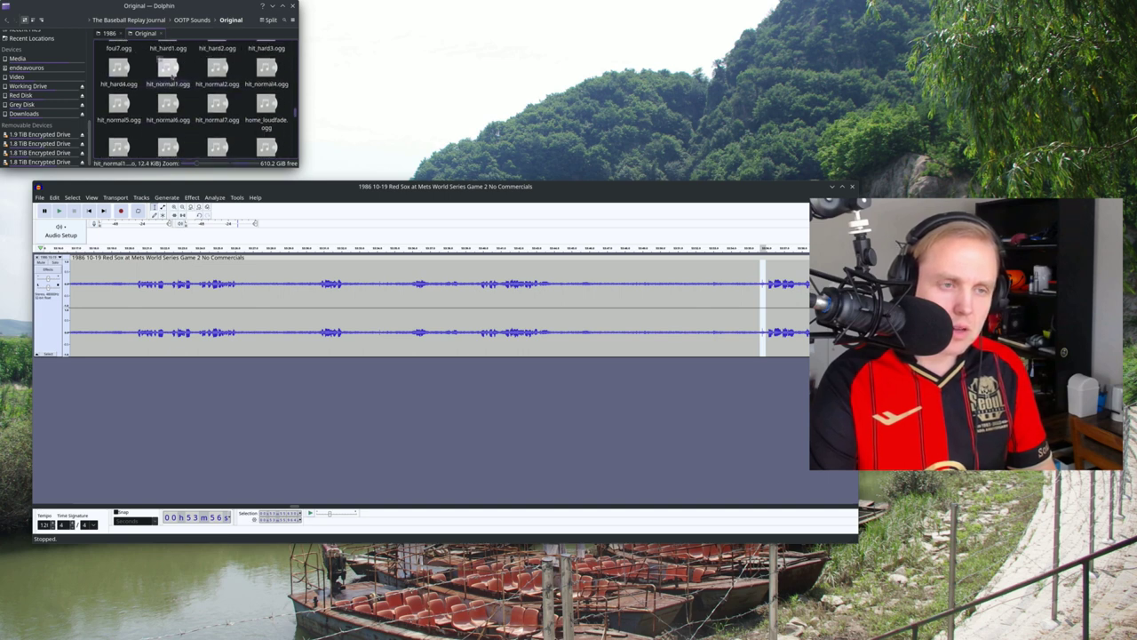
right_click(169, 69)
mouse_move(222, 85)
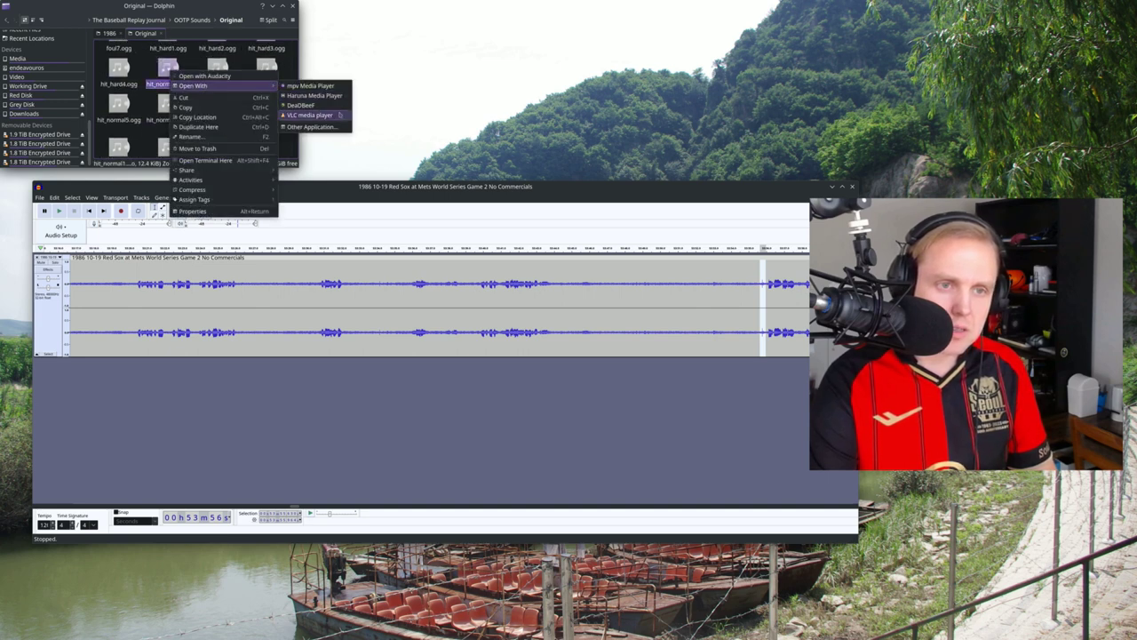
left_click(309, 114)
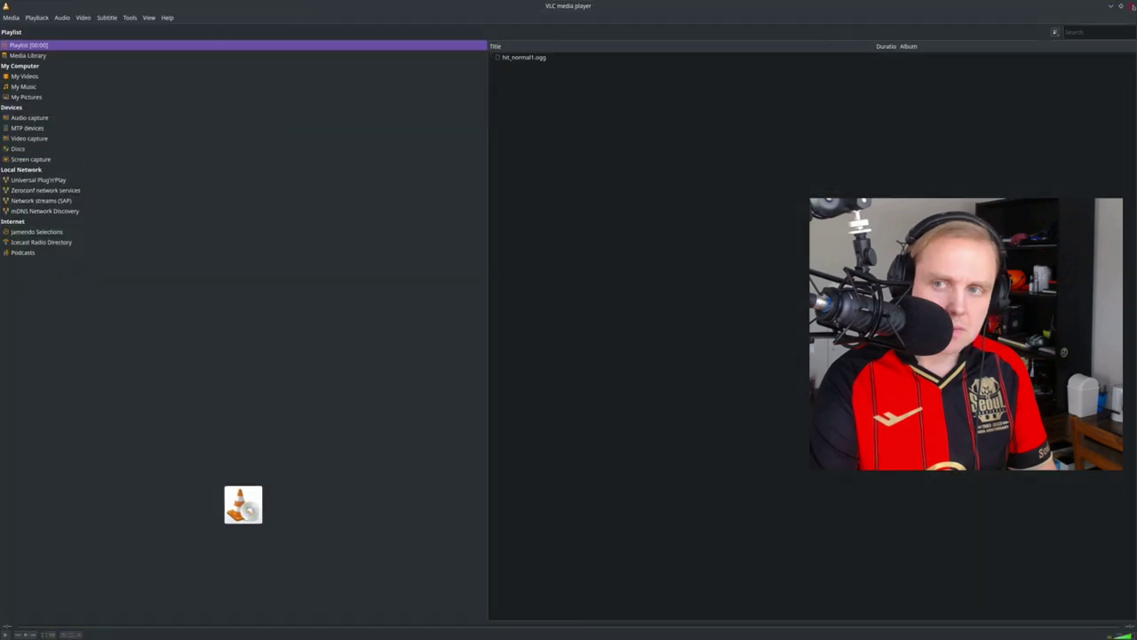
left_click(1133, 5)
Play hit_normal2.ogg in VLC media player and close the player.
right_click(217, 75)
mouse_move(238, 89)
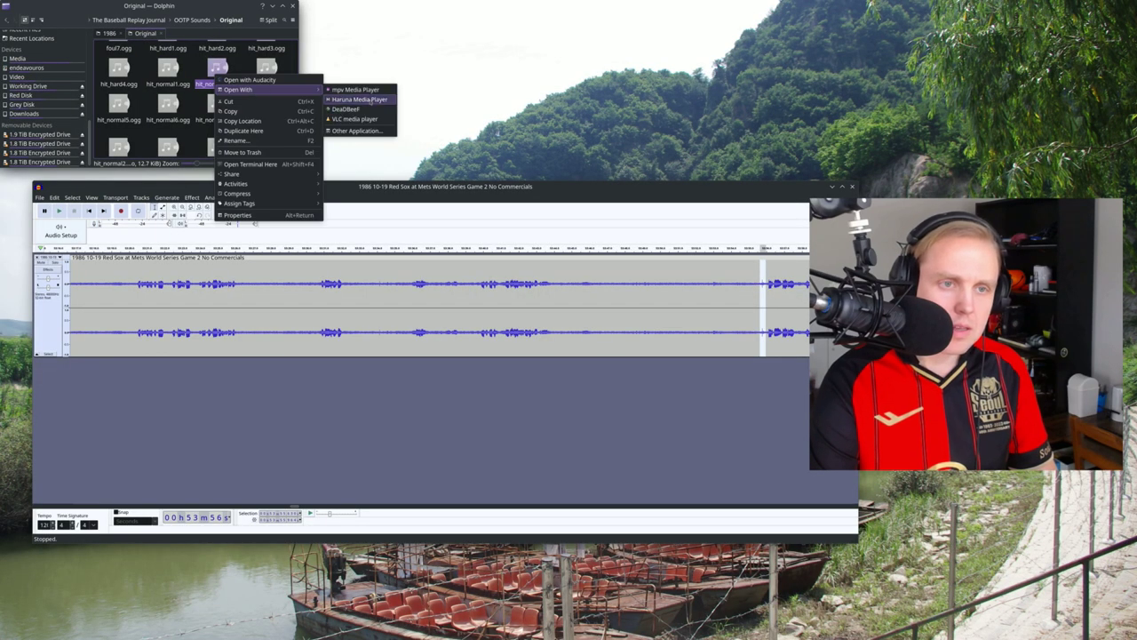
left_click(355, 119)
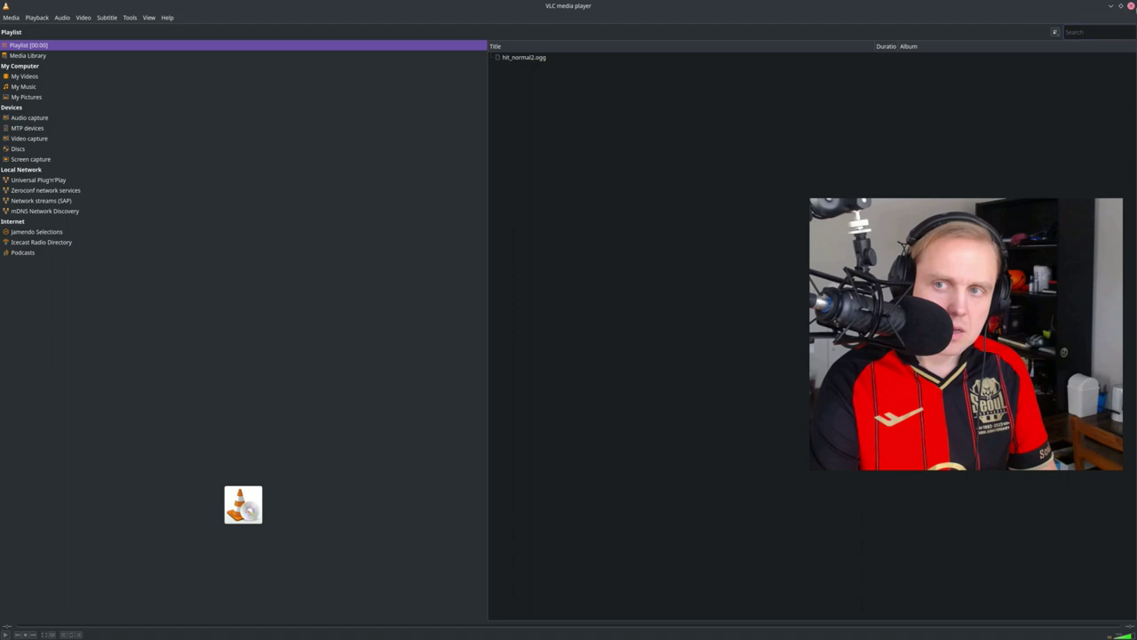
left_click(1133, 6)
Play hit_normal4.ogg from the Original sounds folder in VLC media player.
right_click(266, 71)
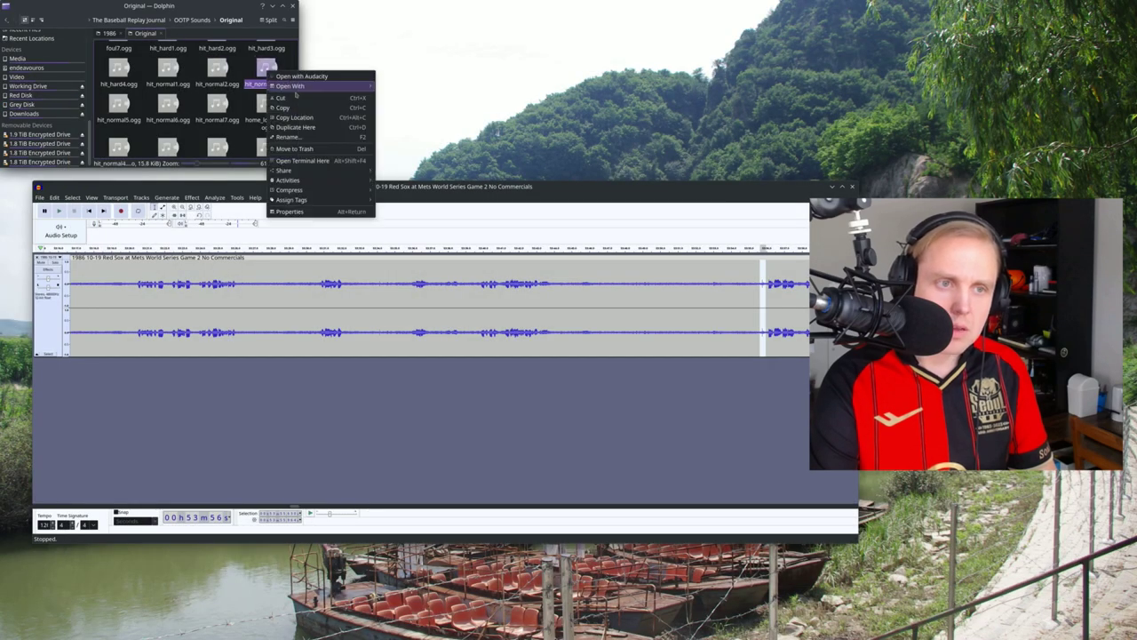
mouse_move(319, 85)
left_click(426, 116)
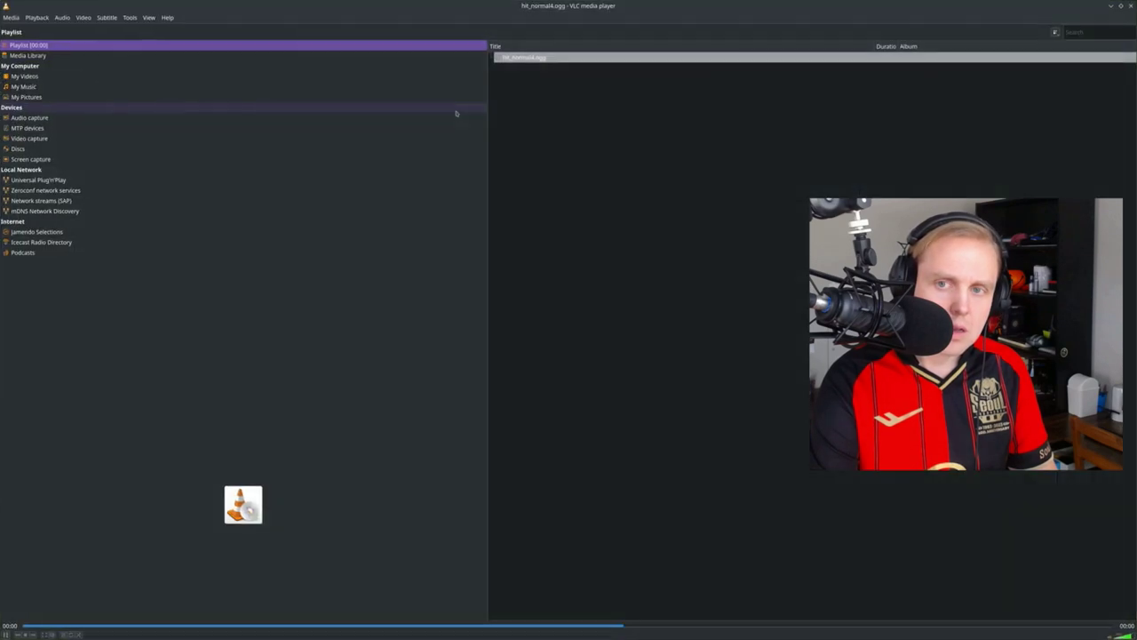
Close the player, play hit_normal5.ogg from the Original sounds folder in VLC media player, and close it again.
key("ctrl+q")
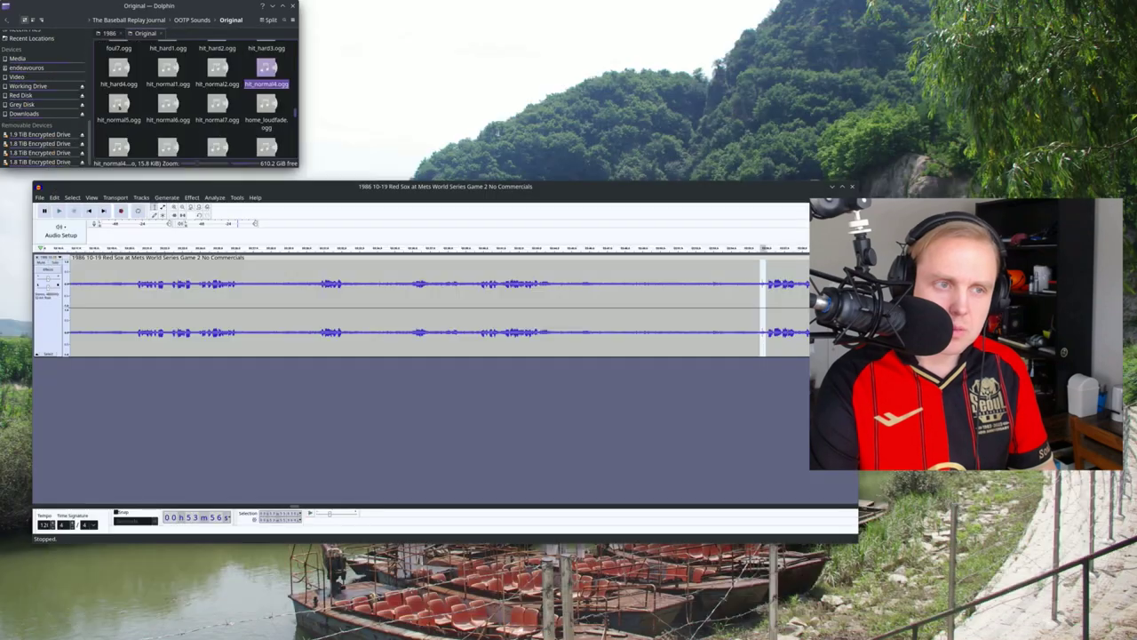
left_click(118, 105)
right_click(120, 105)
mouse_move(147, 121)
left_click(263, 150)
key("ctrl+q")
Play hit_normal6.ogg in VLC media player and close the player.
left_click(168, 105)
right_click(169, 114)
mouse_move(205, 130)
left_click(311, 159)
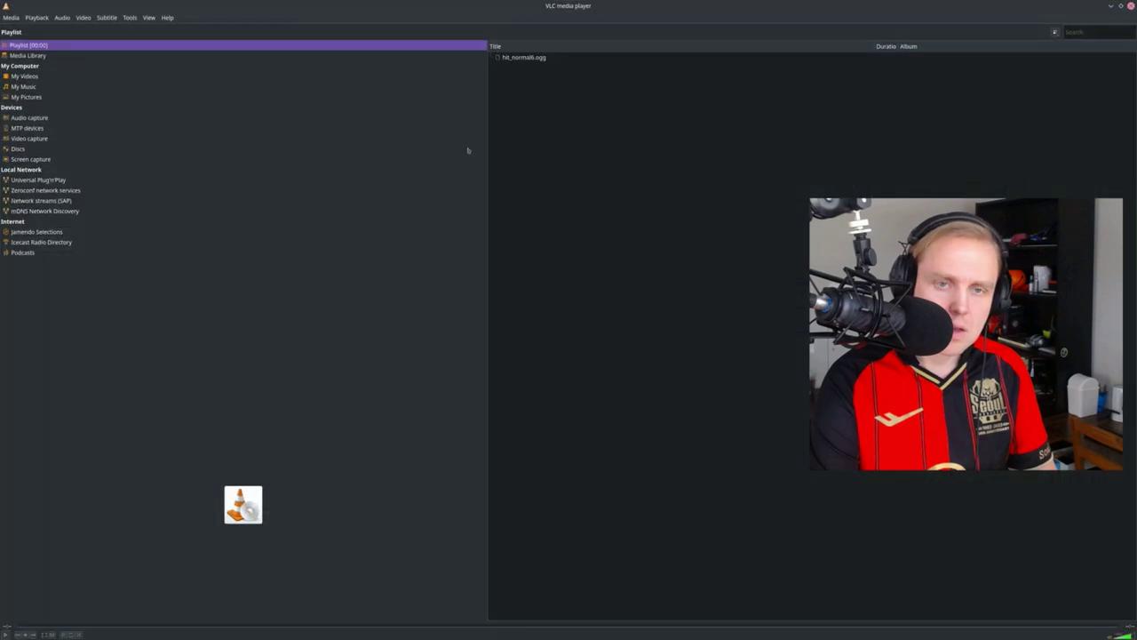
key("ctrl+q")
Play hit_normal7.ogg in VLC media player, close the player, and replay the clip selected in Audacity.
left_click(217, 105)
right_click(222, 106)
mouse_move(304, 121)
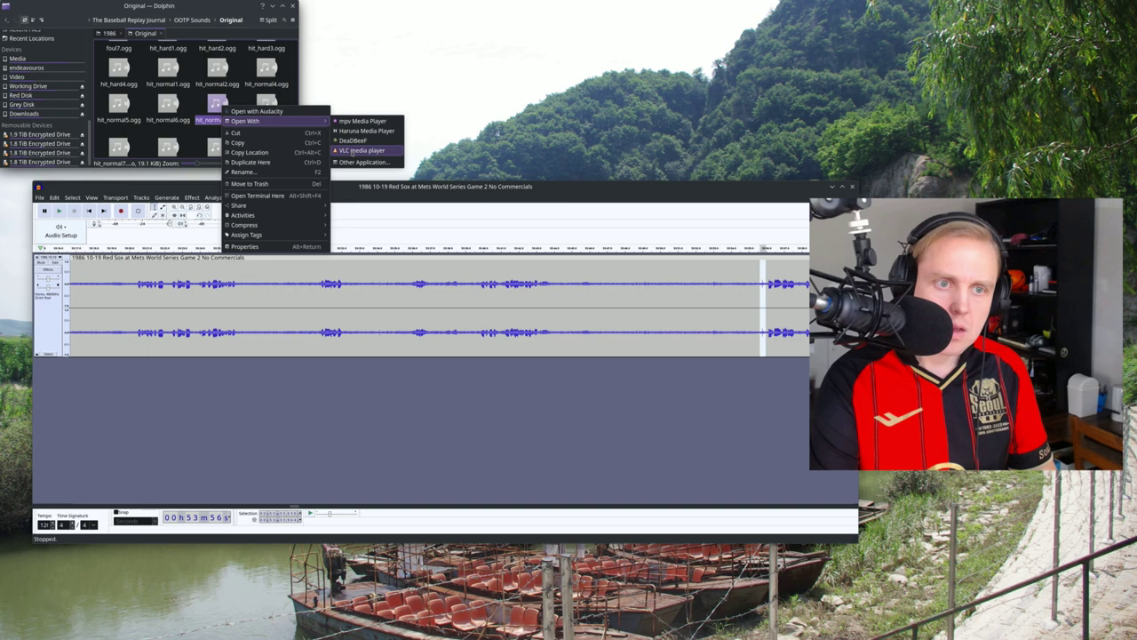
left_click(362, 150)
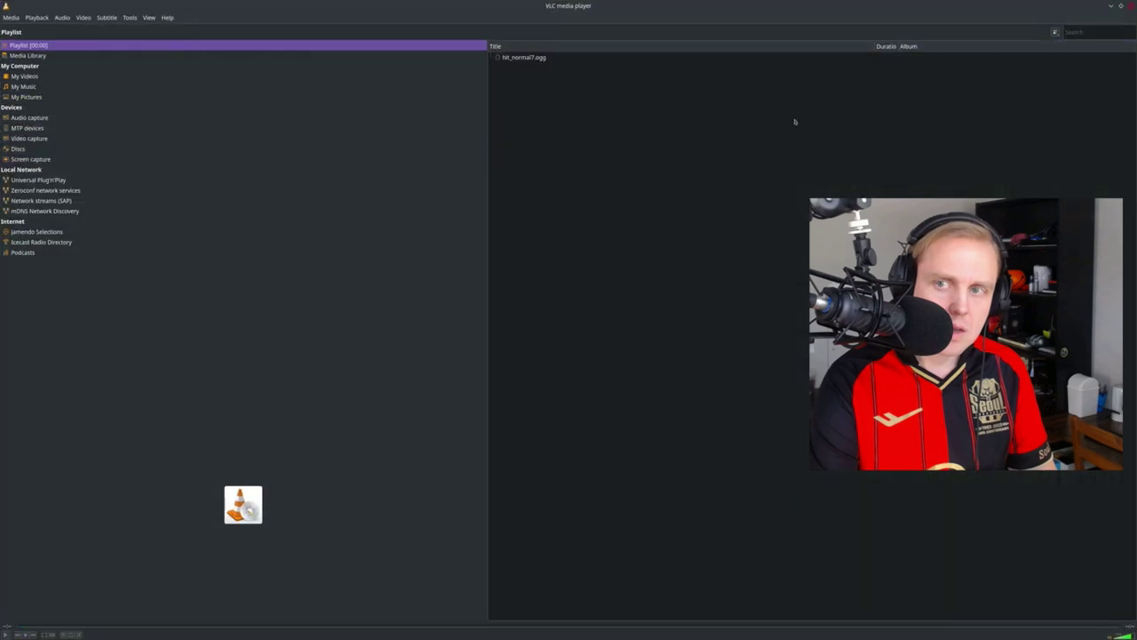
key("ctrl+q")
left_click(59, 212)
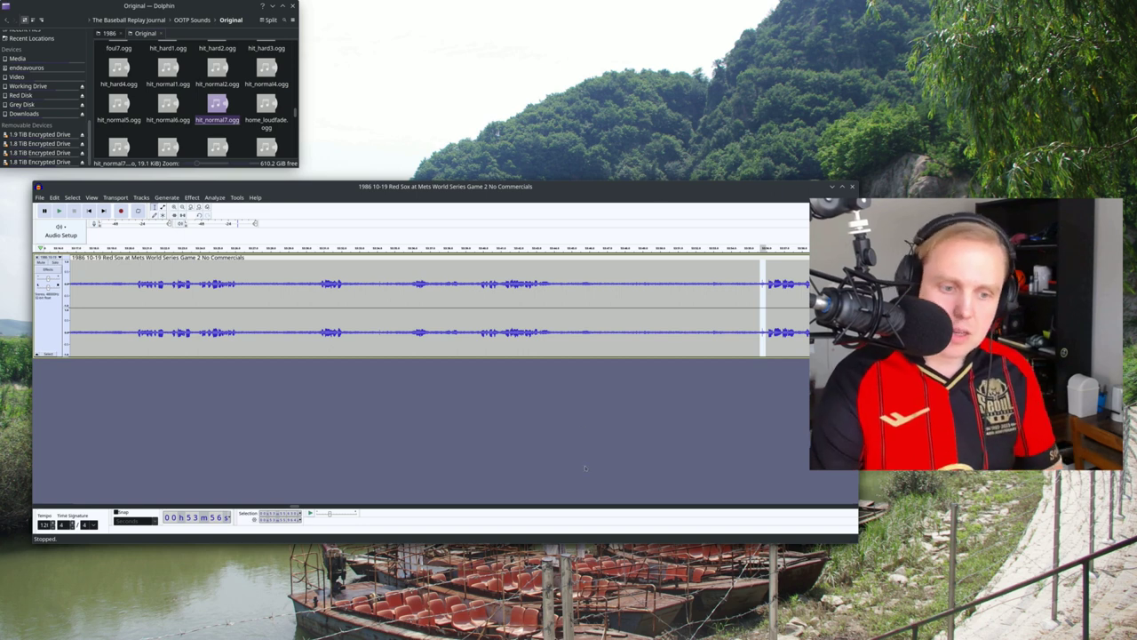
Find the long loud crowd stretch shortly after 59 min, play the track from just before it, and stop playback.
left_click(590, 508)
left_click(590, 508)
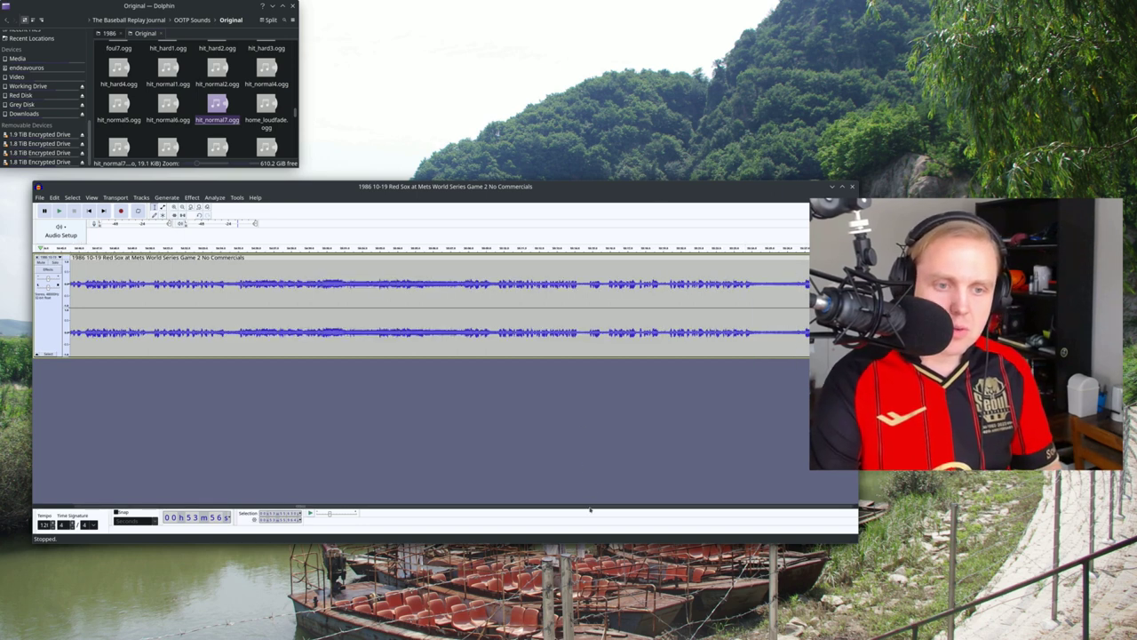
left_click(590, 509)
left_click(590, 509)
left_click(590, 509)
left_click(590, 509)
left_click(590, 509)
left_click(590, 509)
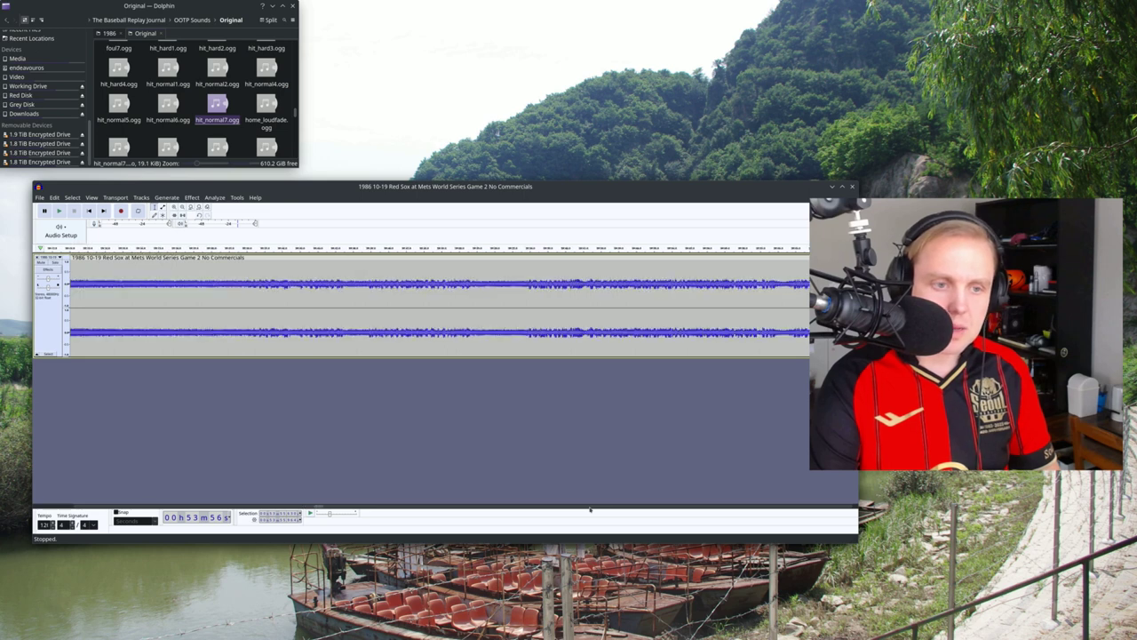
left_click(590, 509)
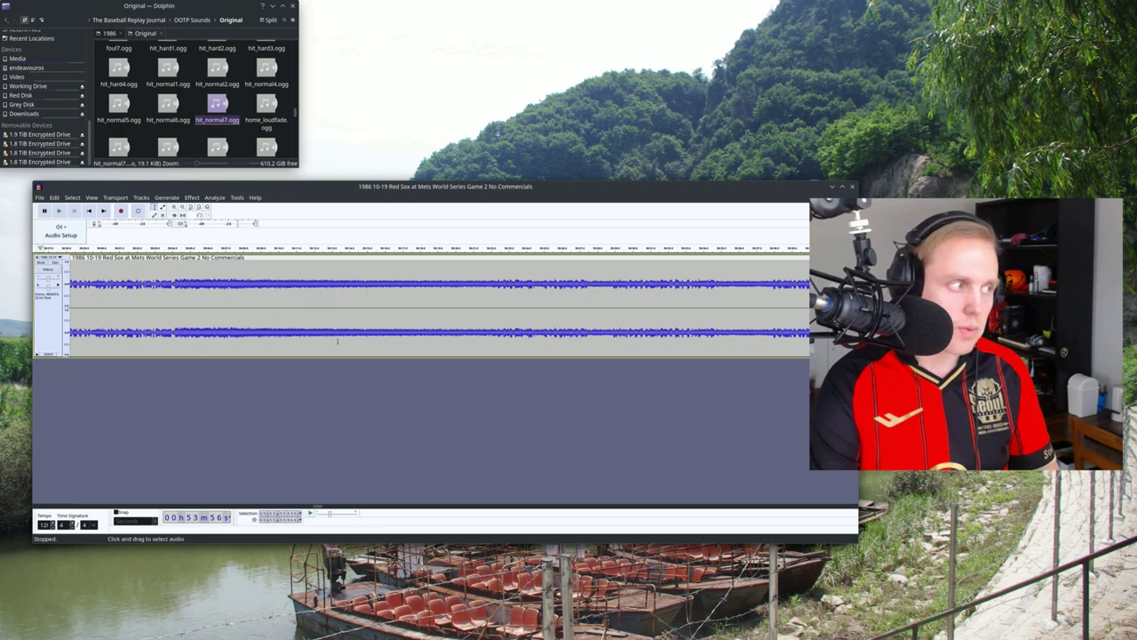
left_click(155, 280)
key("space")
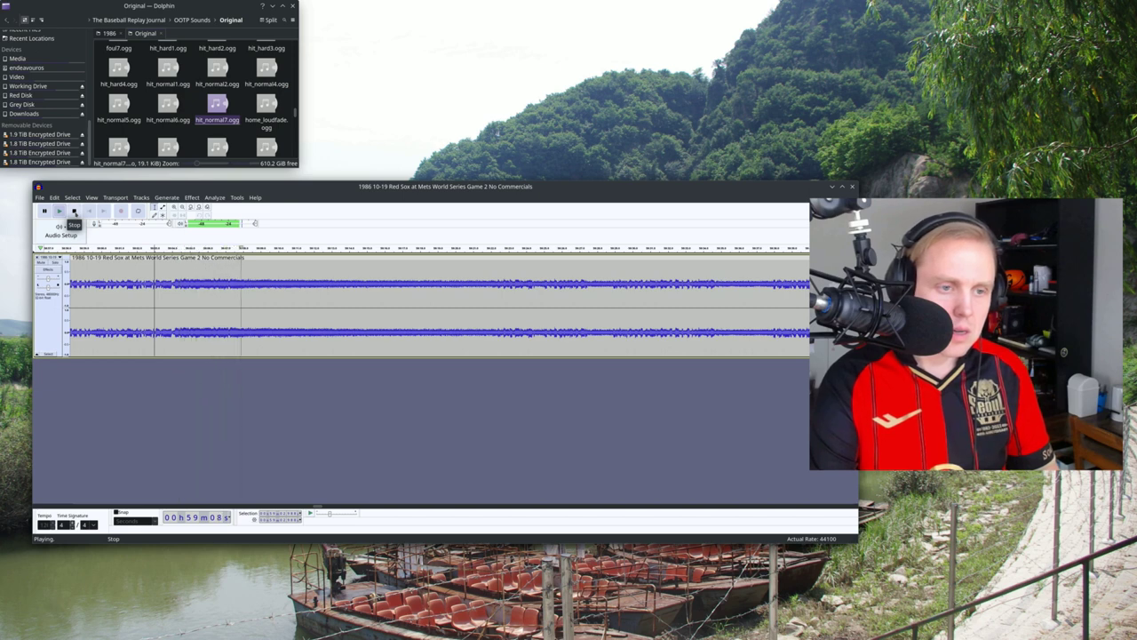
left_click(74, 210)
Select the steady crowd stretch from 59 min 9 s up to the next uneven peaks and play the selection.
left_click_drag(260, 281, 488, 283)
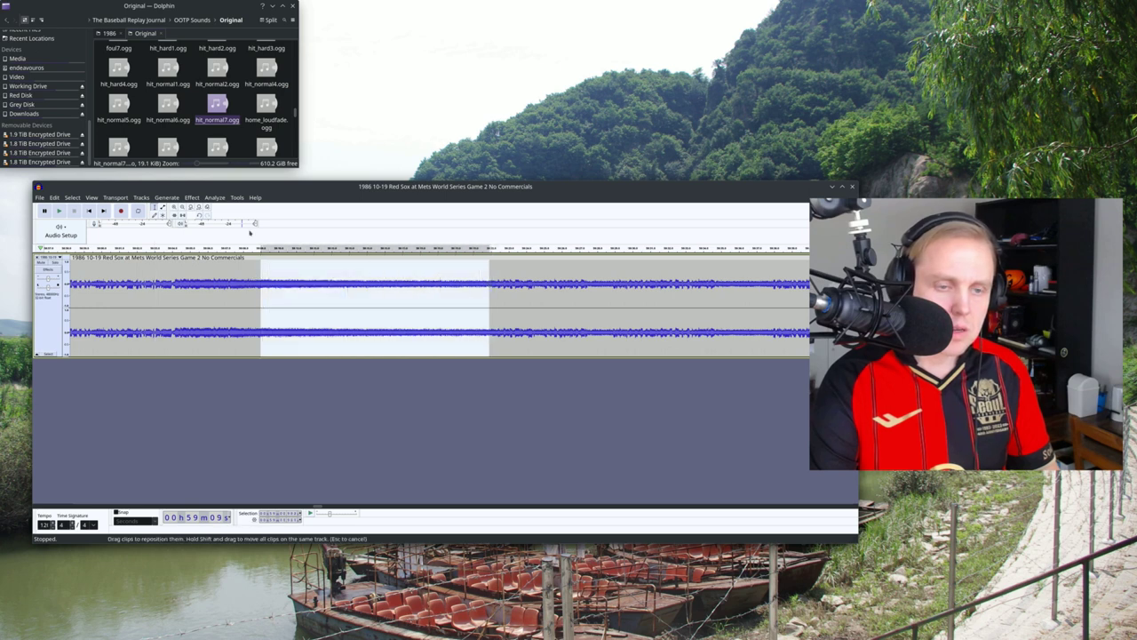
key("space")
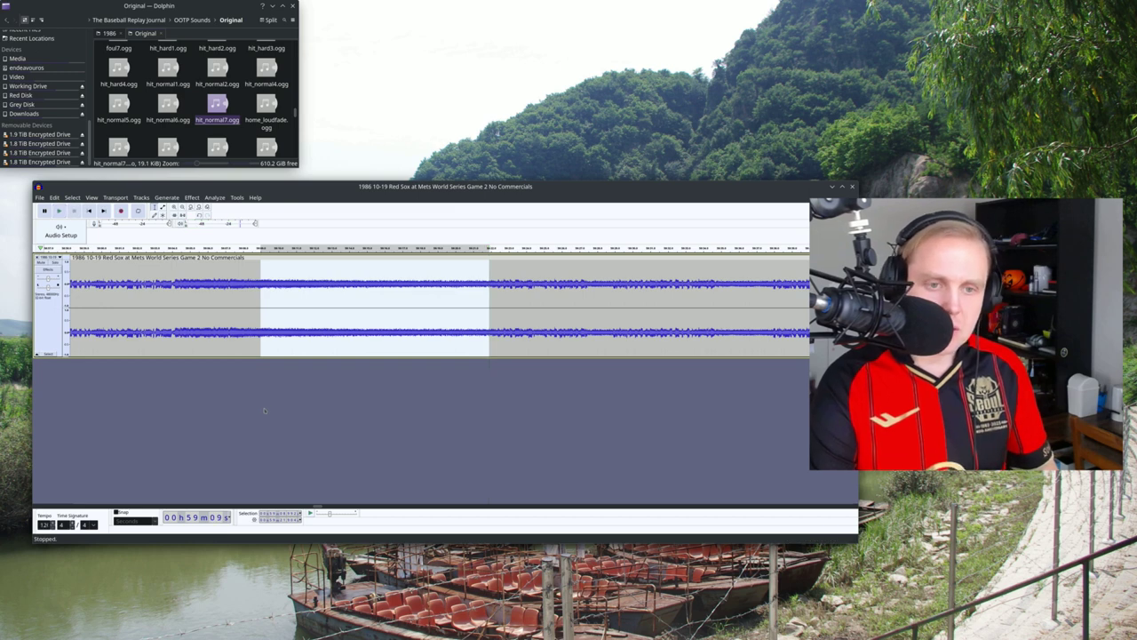
left_click(439, 509)
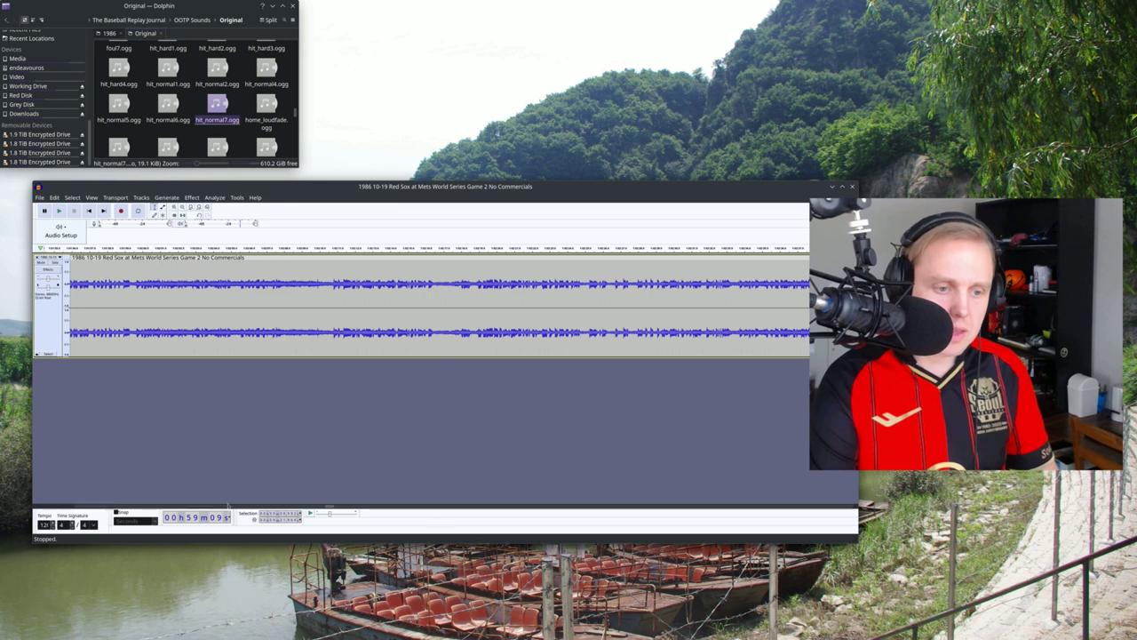
left_click(231, 510)
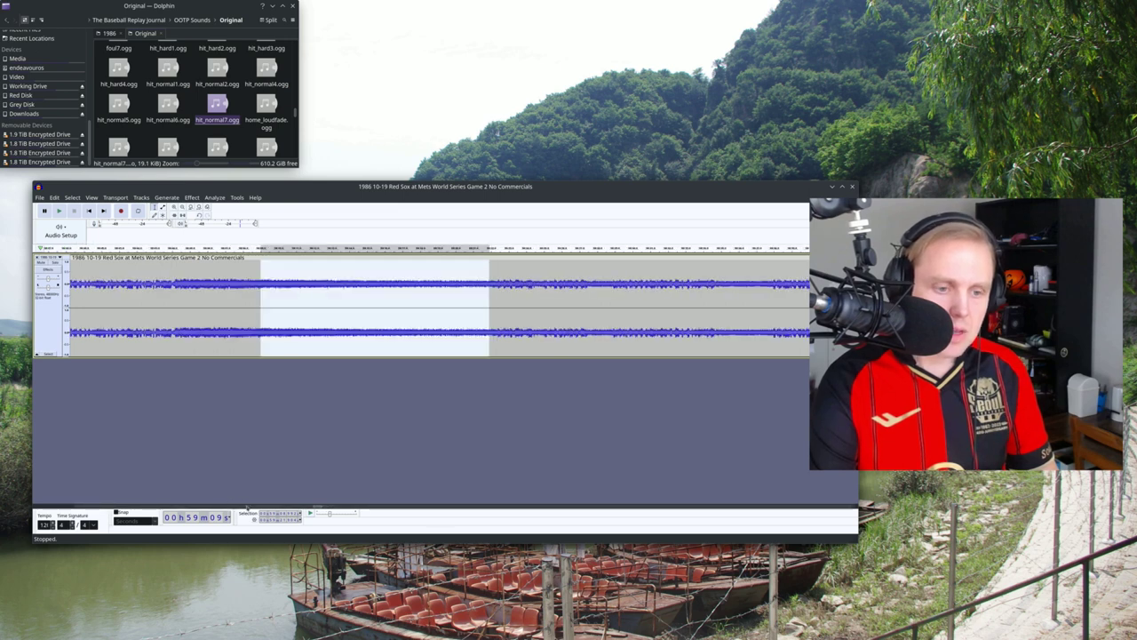
Examine the onset of the loud stretch at 59 min 4 s up close, playing it from two nearby points.
left_click(168, 307)
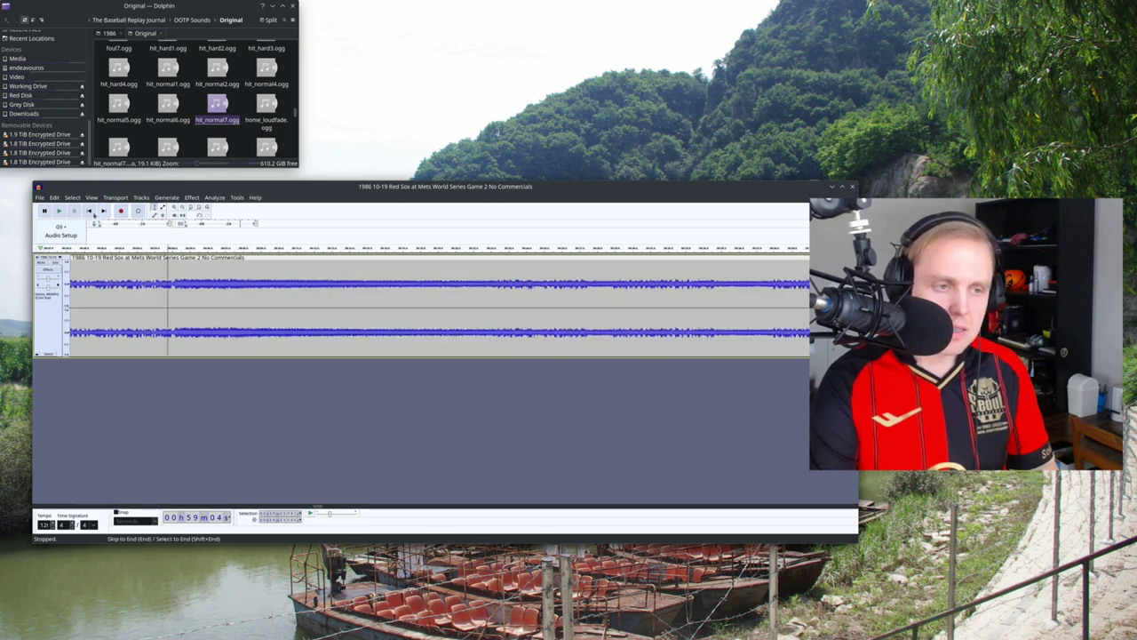
left_click(175, 207)
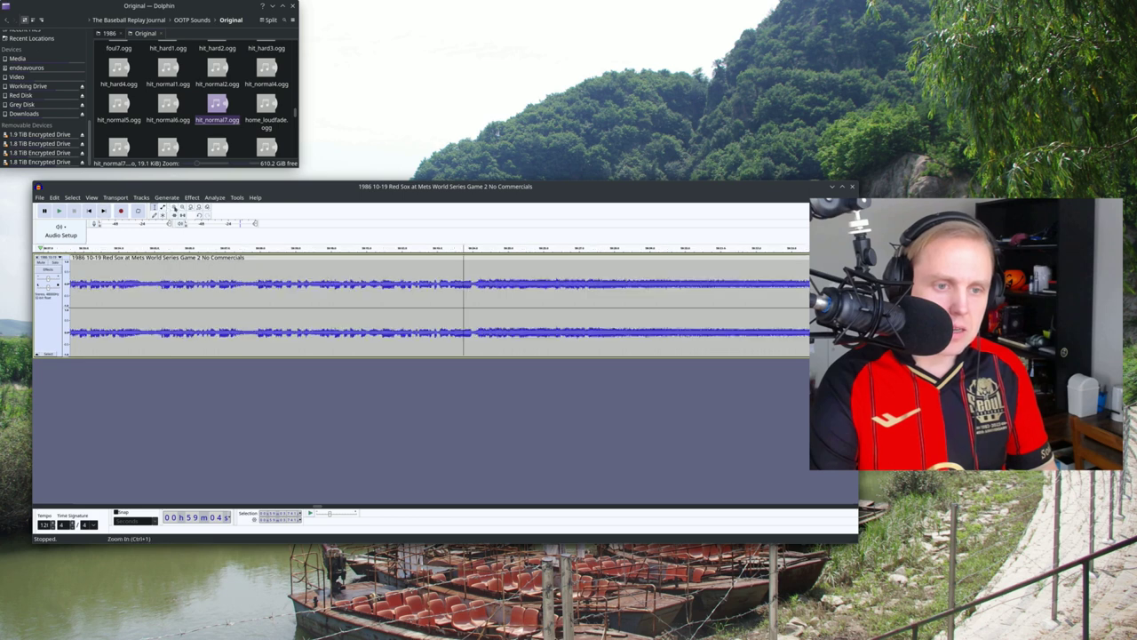
left_click(58, 210)
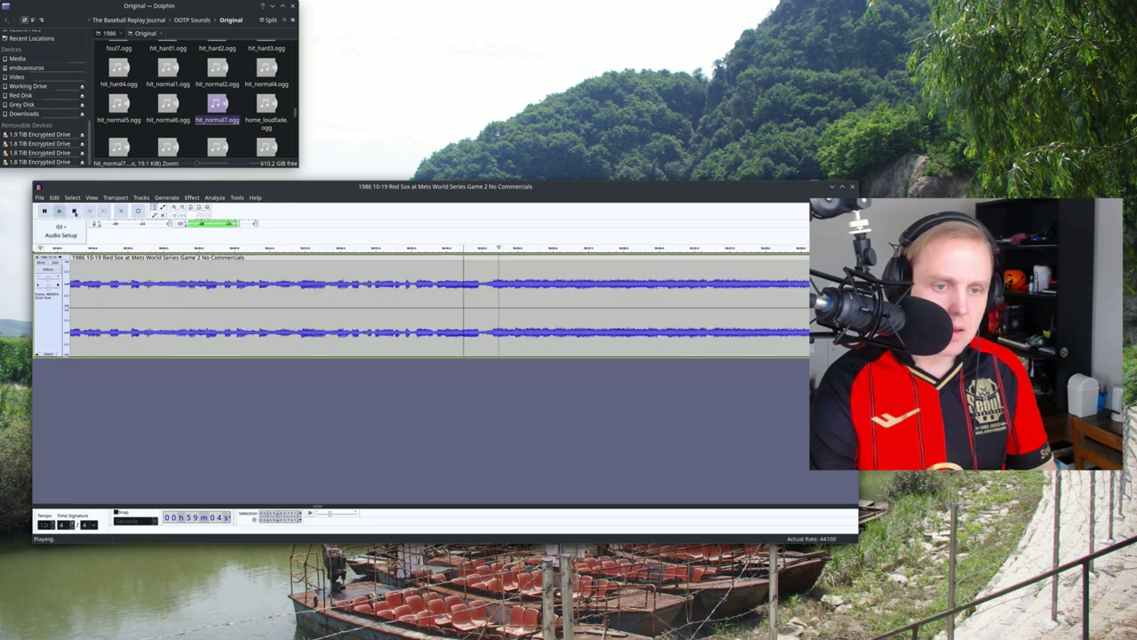
left_click(74, 211)
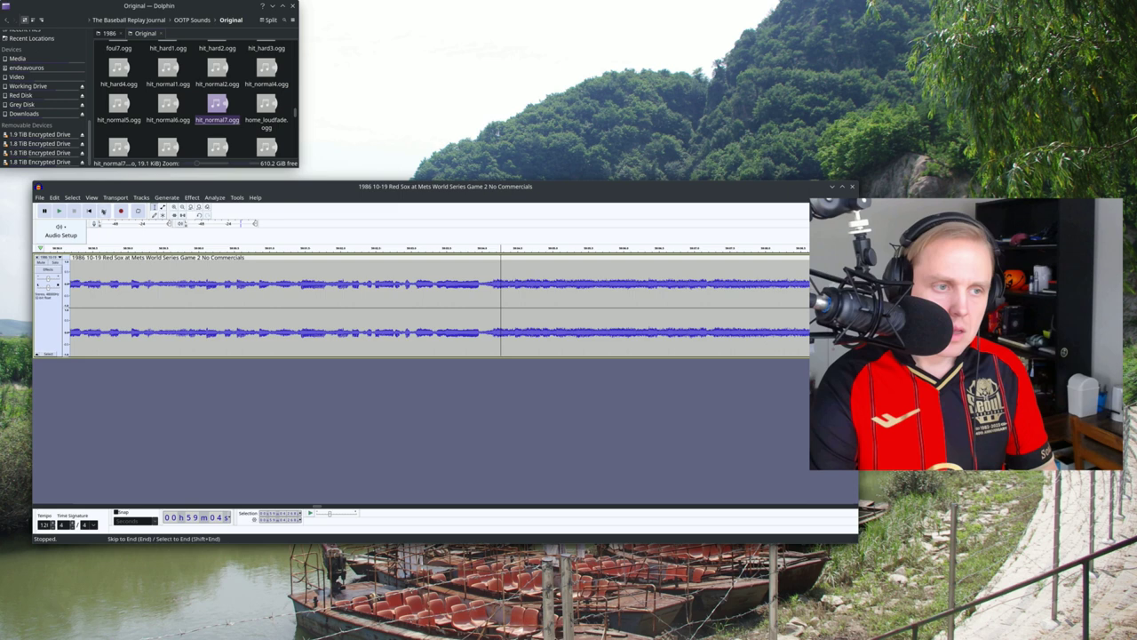
key("space")
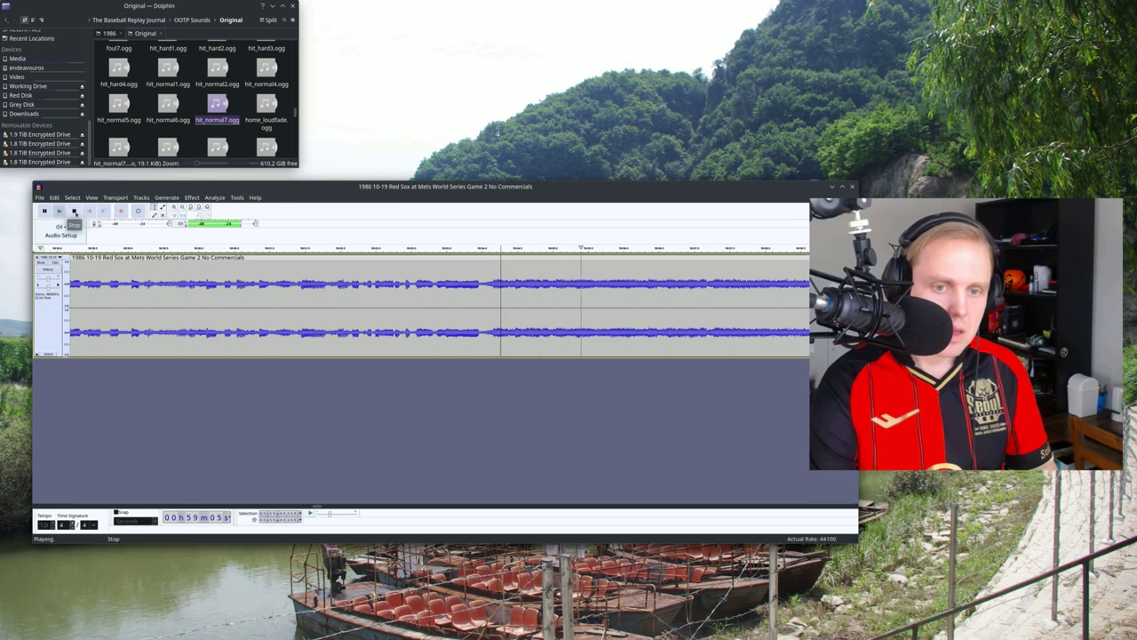
left_click(73, 211)
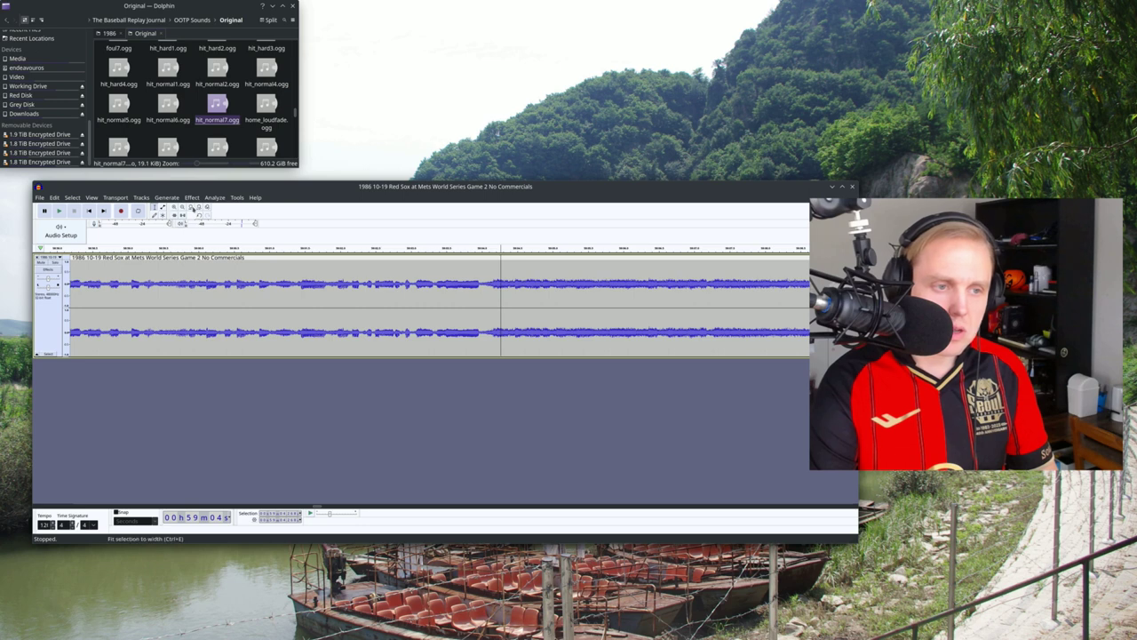
Find the sudden burst around 1 h 1 min 46 s and play the track from just before it.
left_click(182, 207)
left_click(182, 207)
left_click(182, 207)
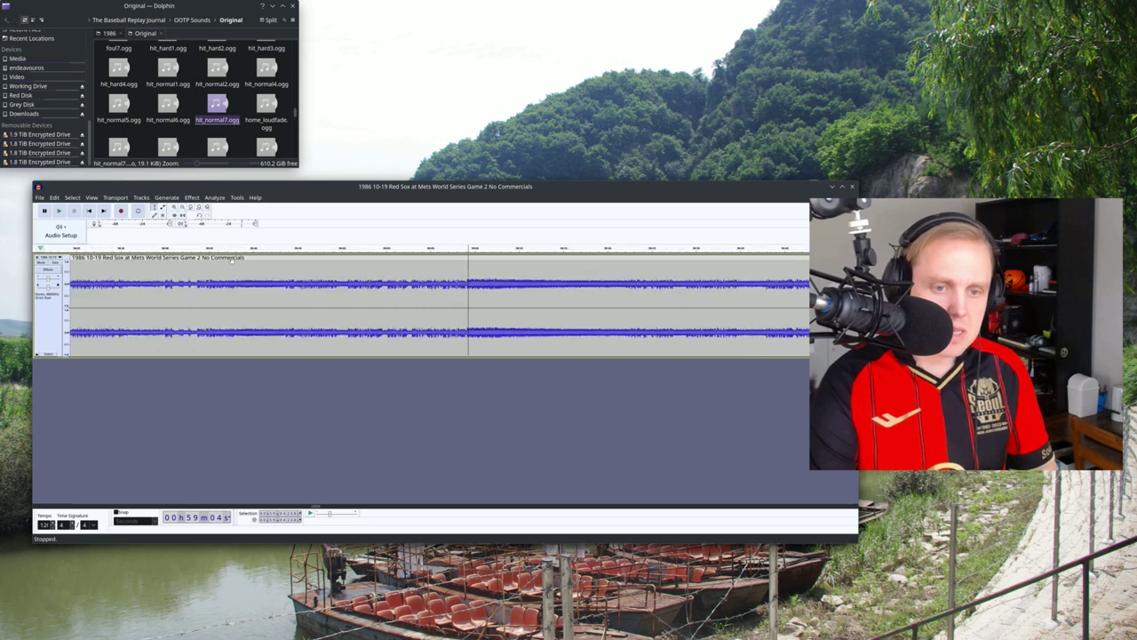
left_click(606, 511)
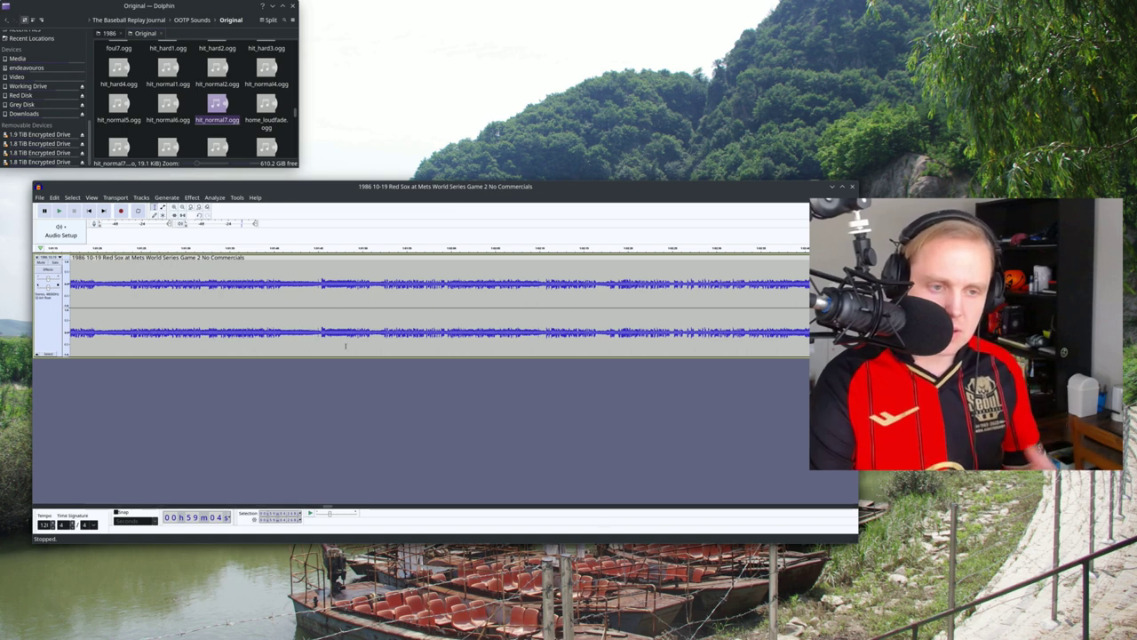
left_click(315, 286)
left_click(63, 212)
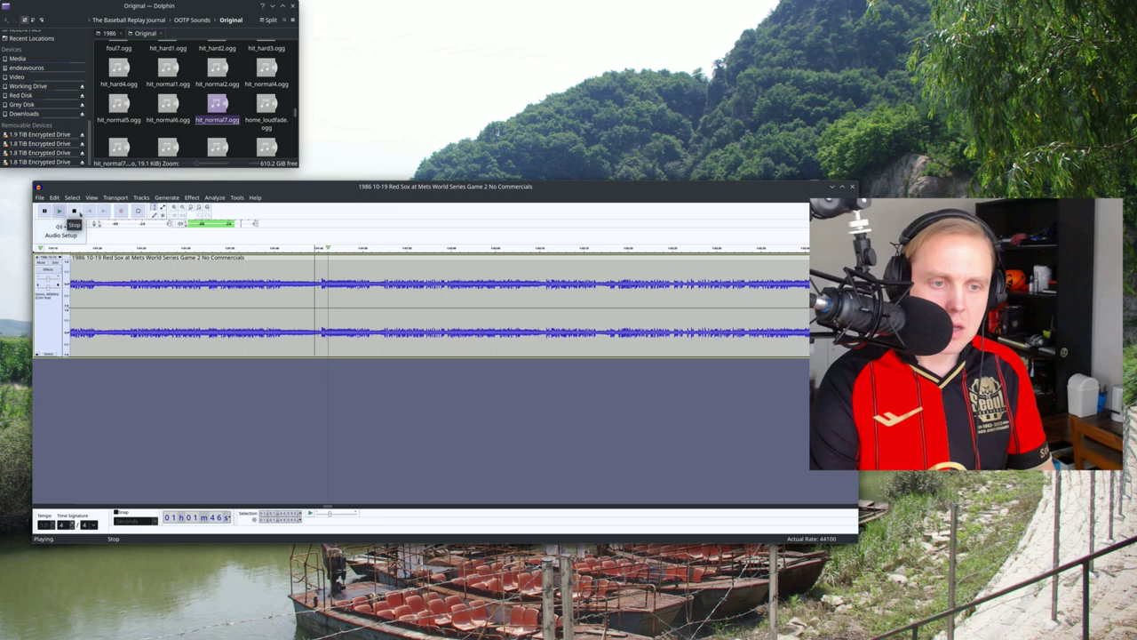
left_click(75, 211)
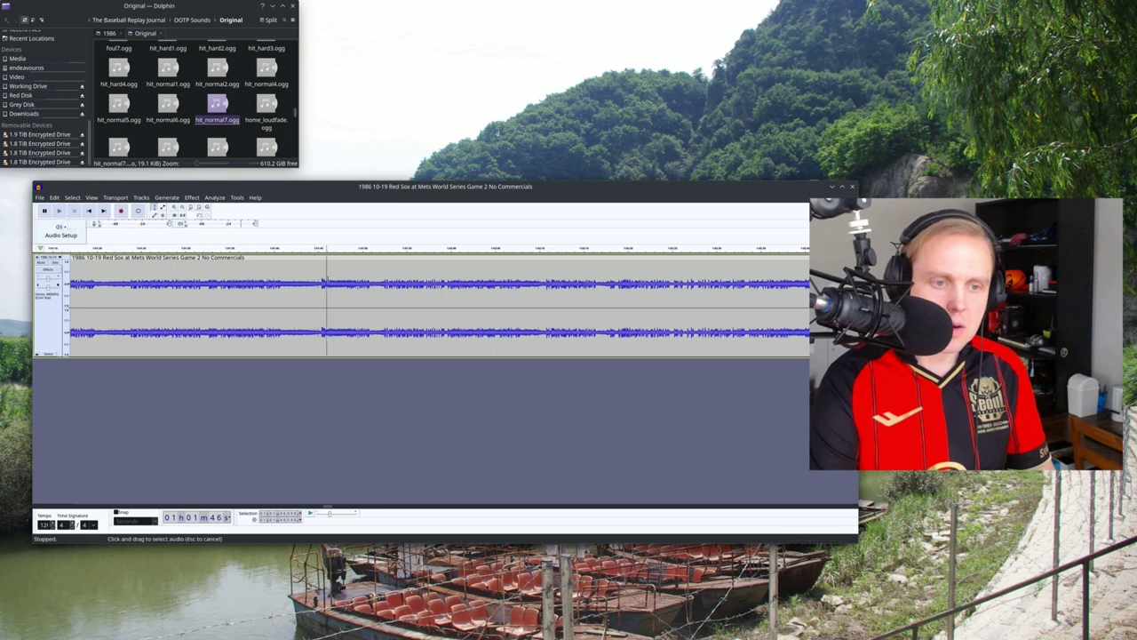
Select a short clip at 1 h 1 min 46 s, just after the burst begins, and play it twice.
left_click_drag(326, 302, 347, 302)
left_click(58, 210)
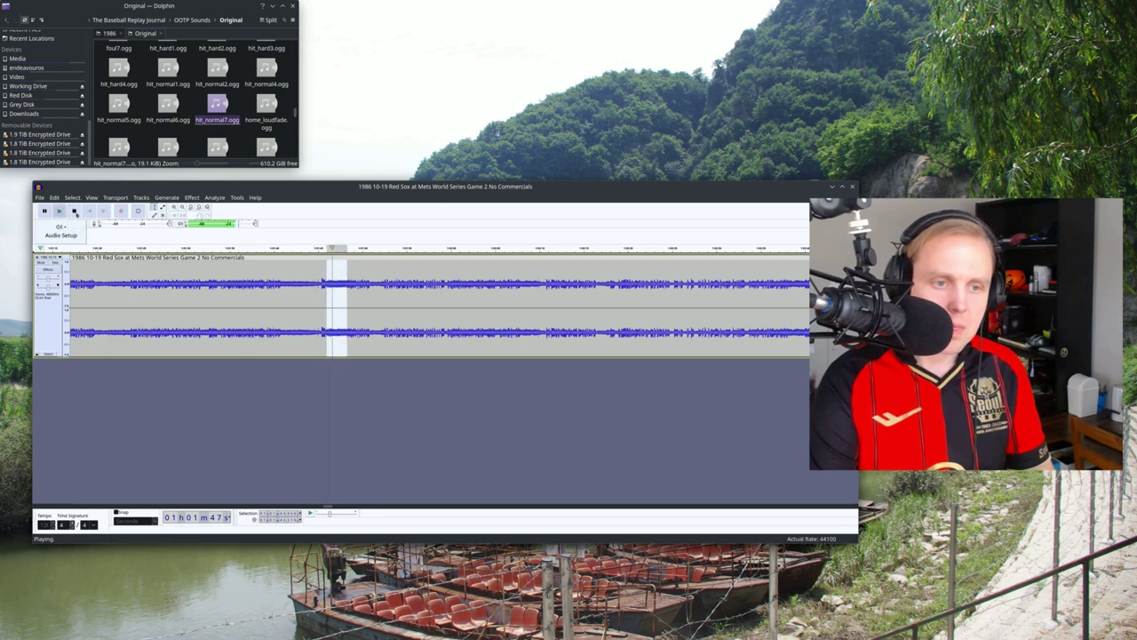
left_click(76, 213)
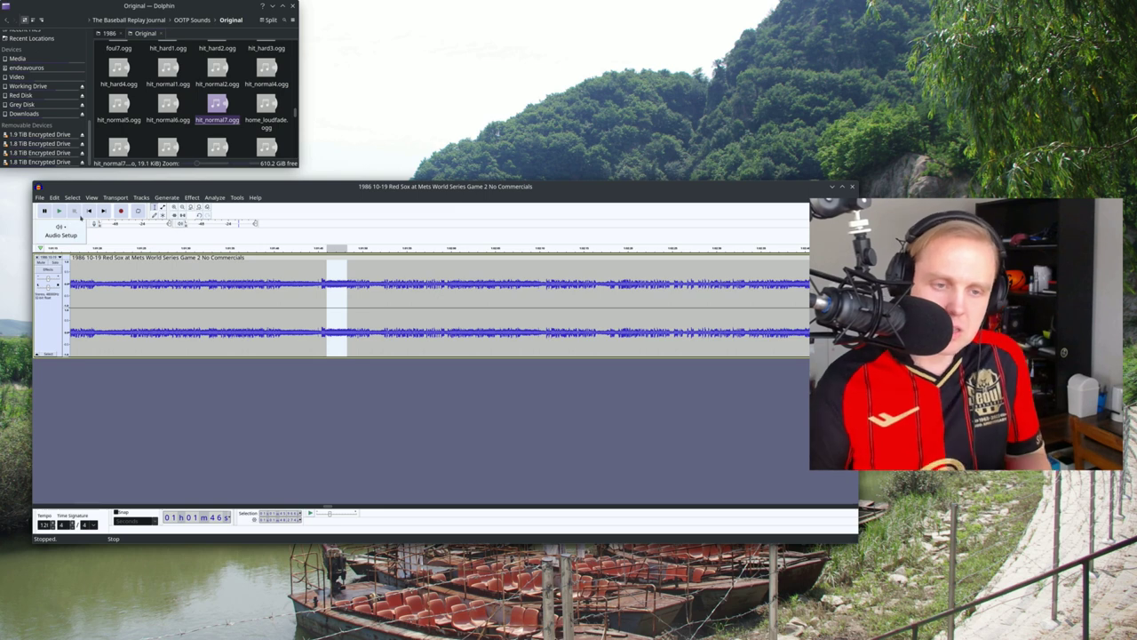
left_click(59, 211)
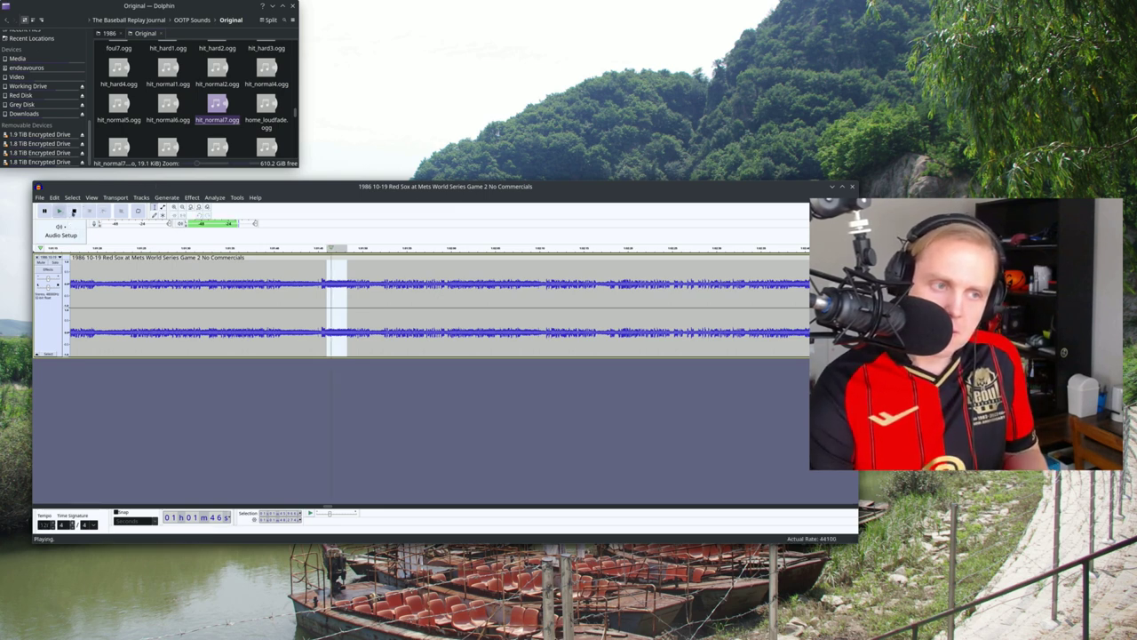
left_click(73, 213)
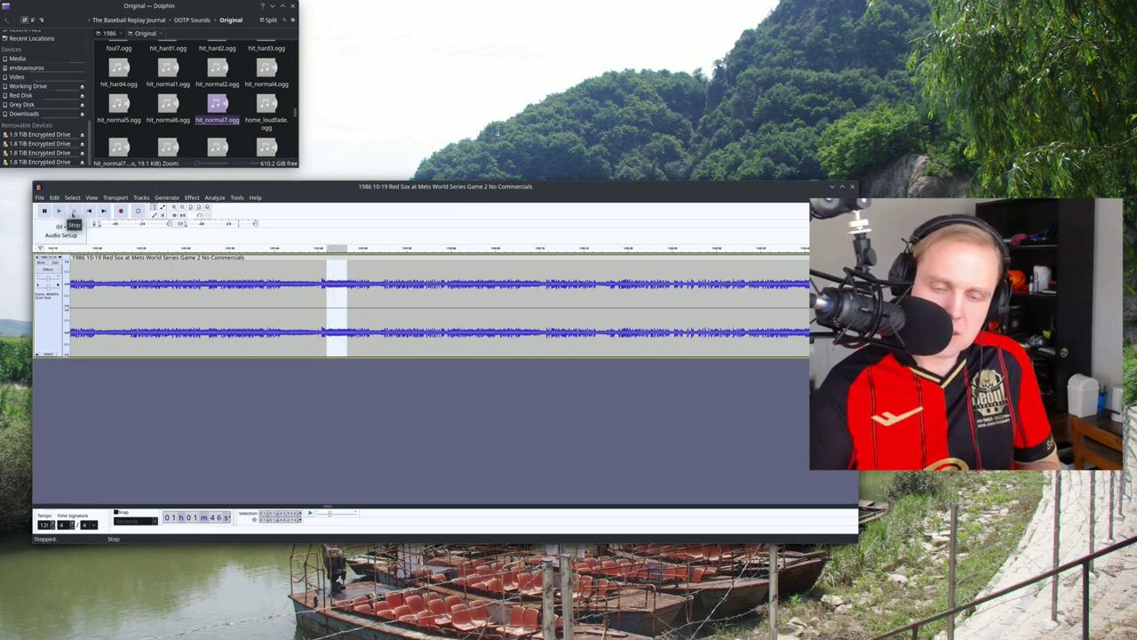